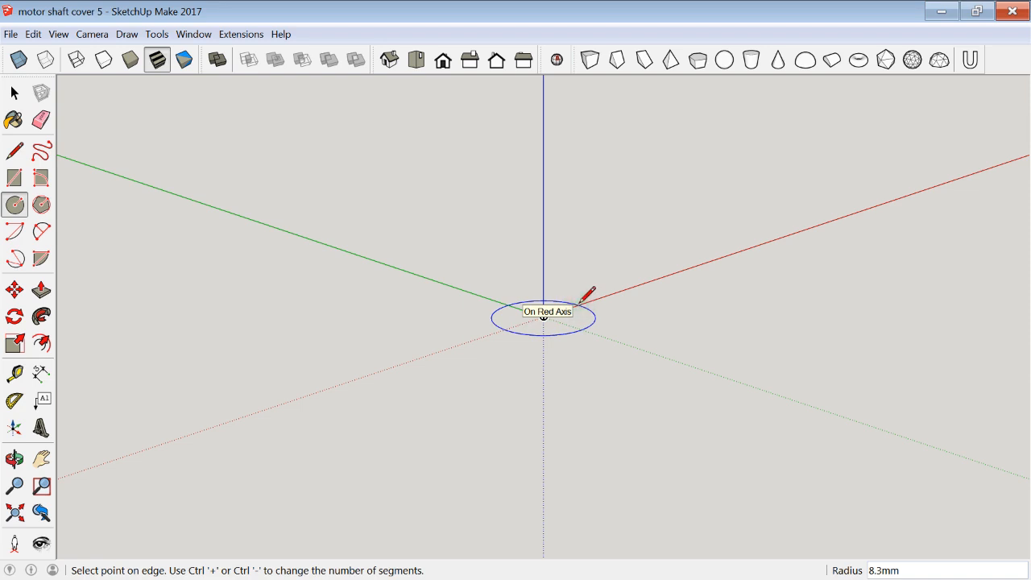
Draw a circle of 25.5 mm radius at the origin and a concentric six-sided polygon with a 13.65 mm inscribed radius.
text(25.5)
key(Return)
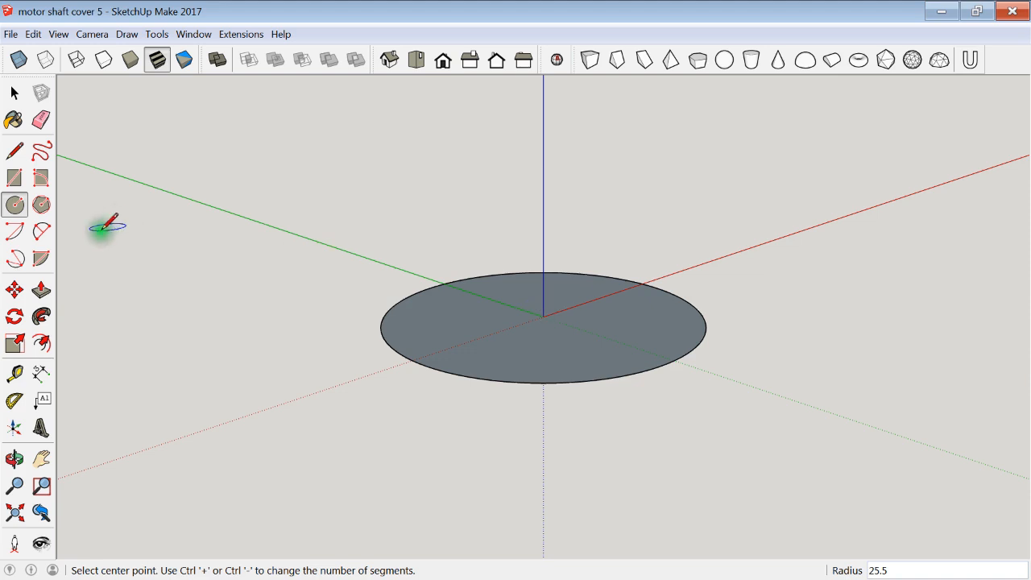
click(41, 206)
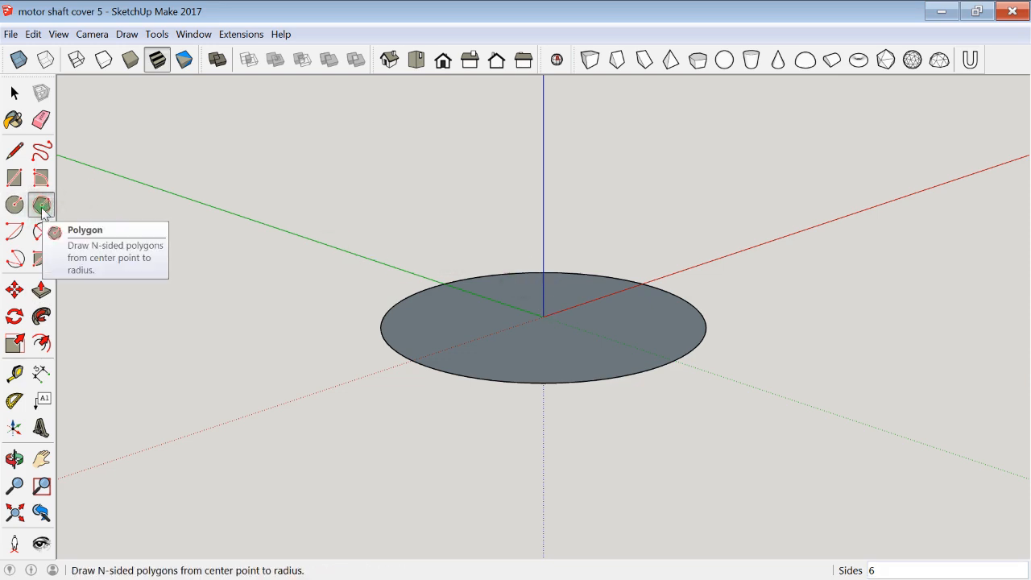
click(544, 317)
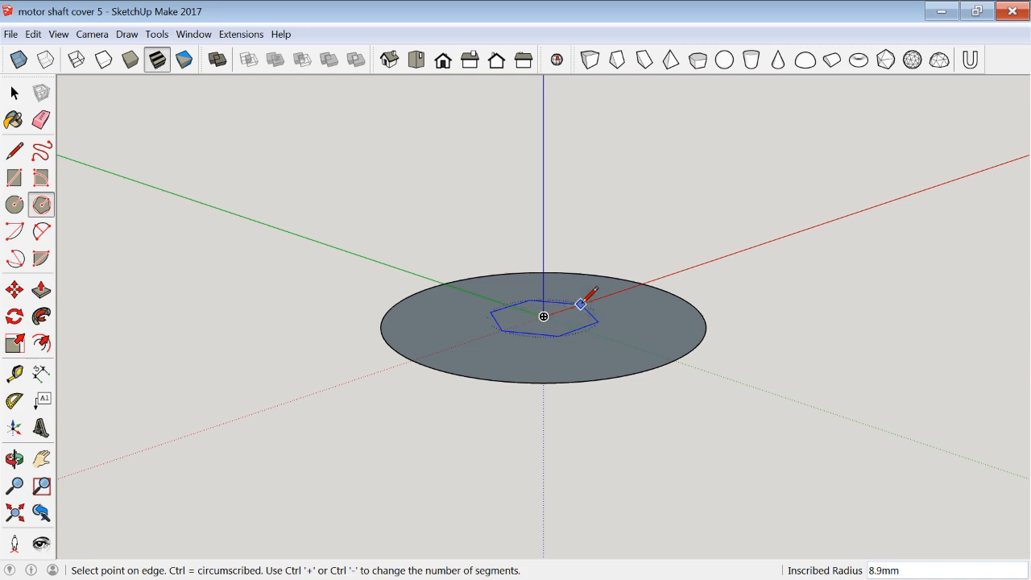
text(13.65)
key(Return)
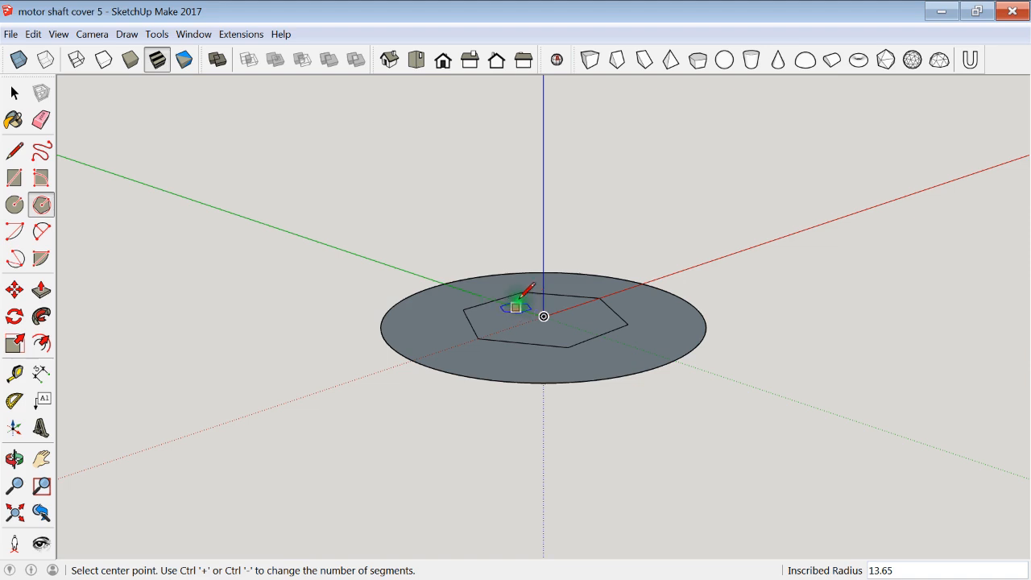
Push/Pull the ring face between the circle and the hexagon up by 2.3 mm.
click(40, 293)
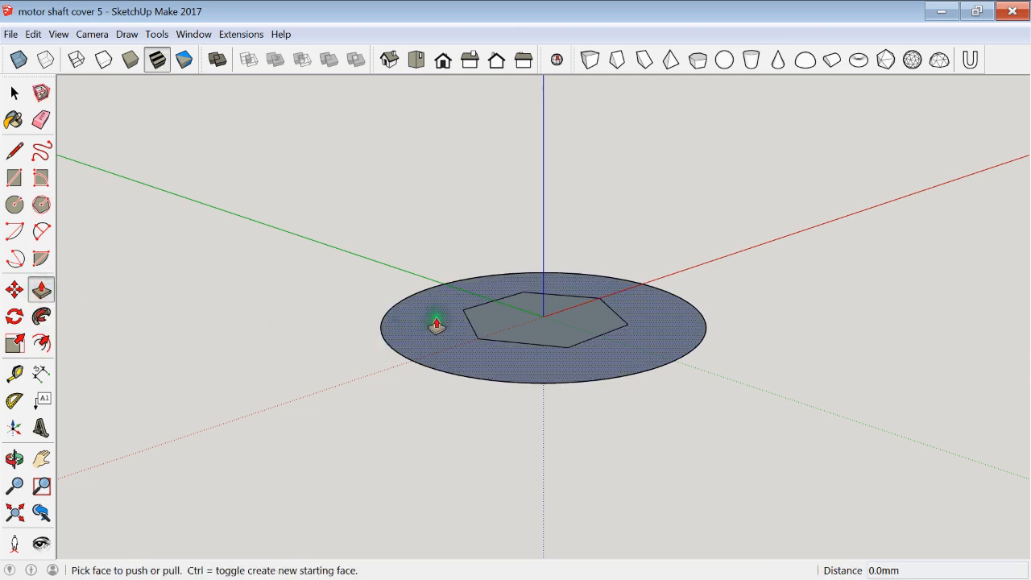
click(433, 329)
drag(434, 329, 433, 319)
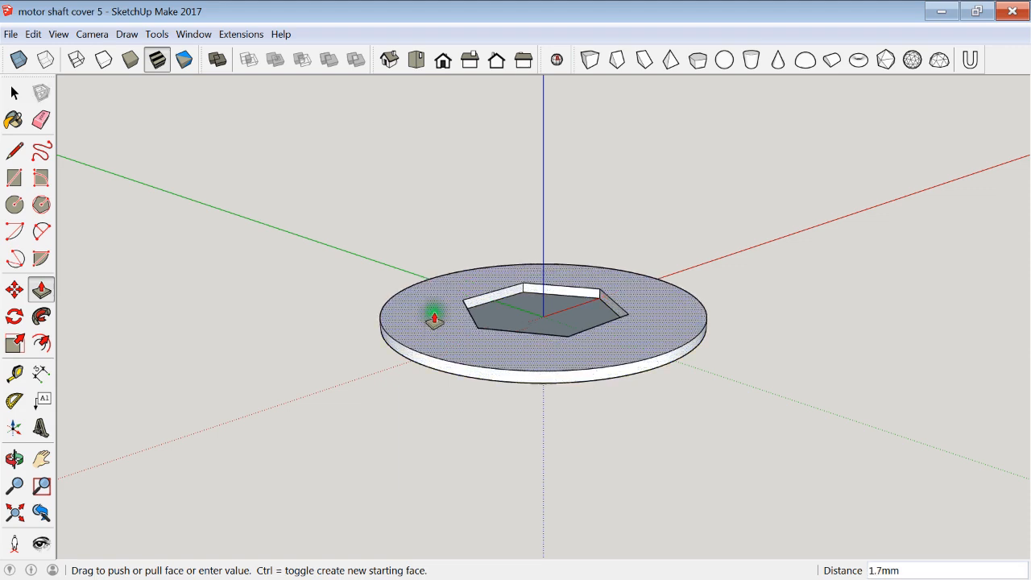
text(2.3)
key(Return)
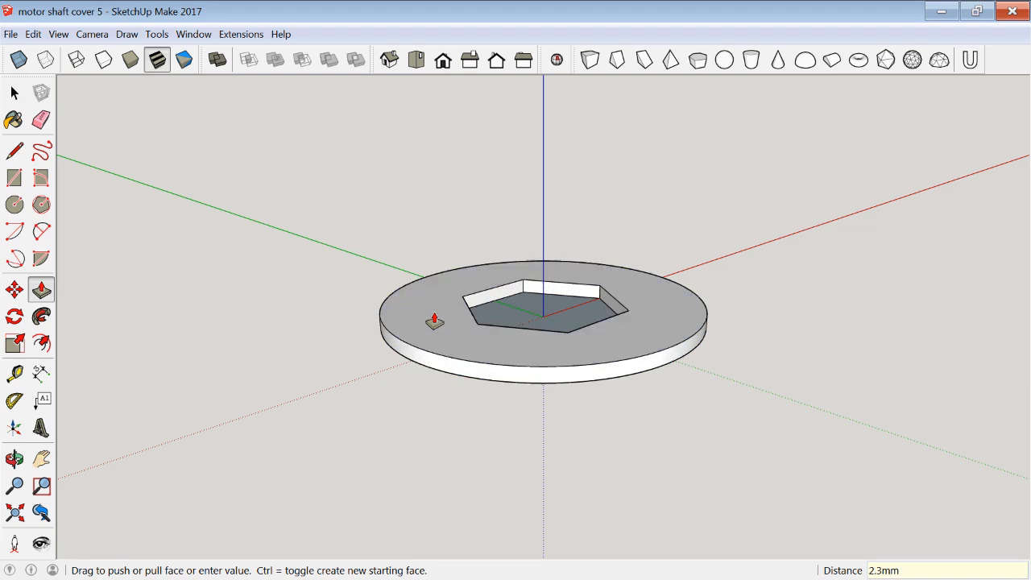
Raise the hexagon face flush with the disc's upper surface and extrude it a further 10 mm.
click(517, 310)
click(455, 302)
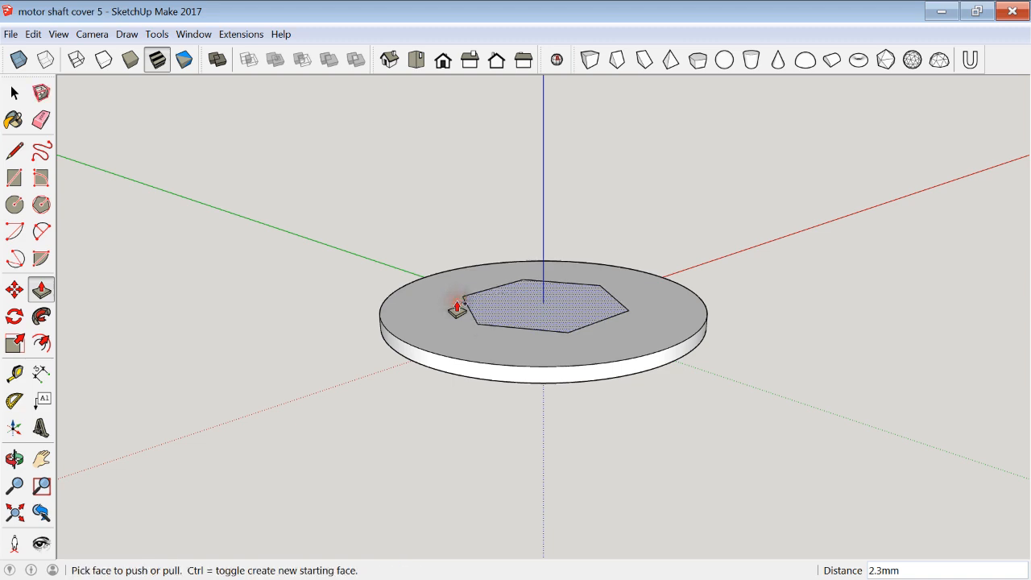
click(507, 300)
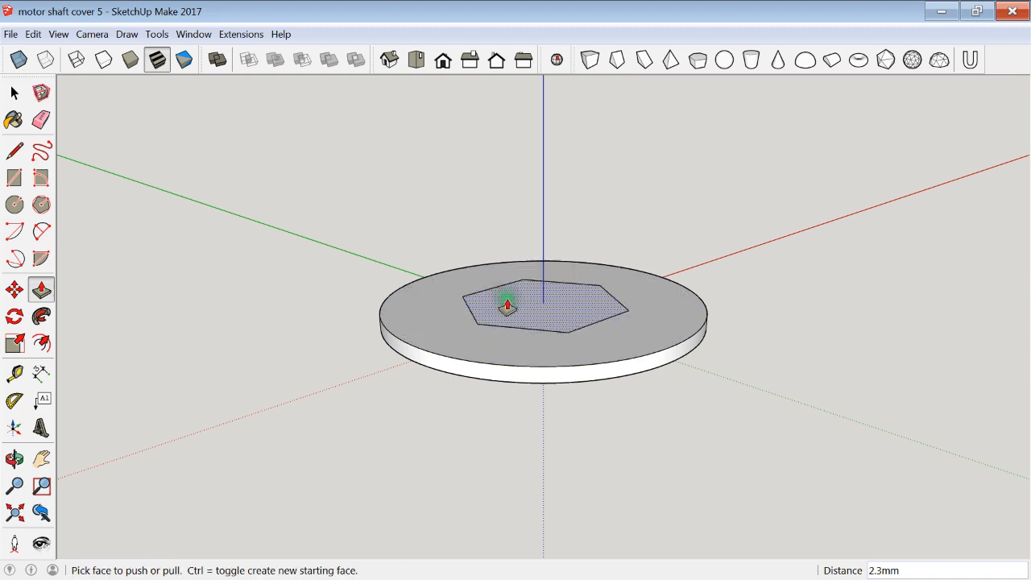
click(524, 296)
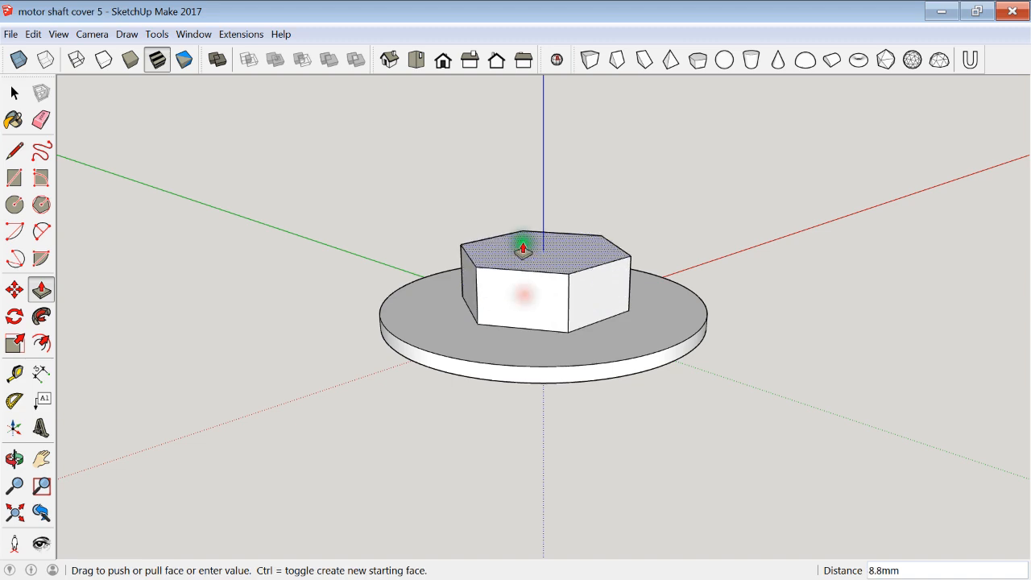
text(10)
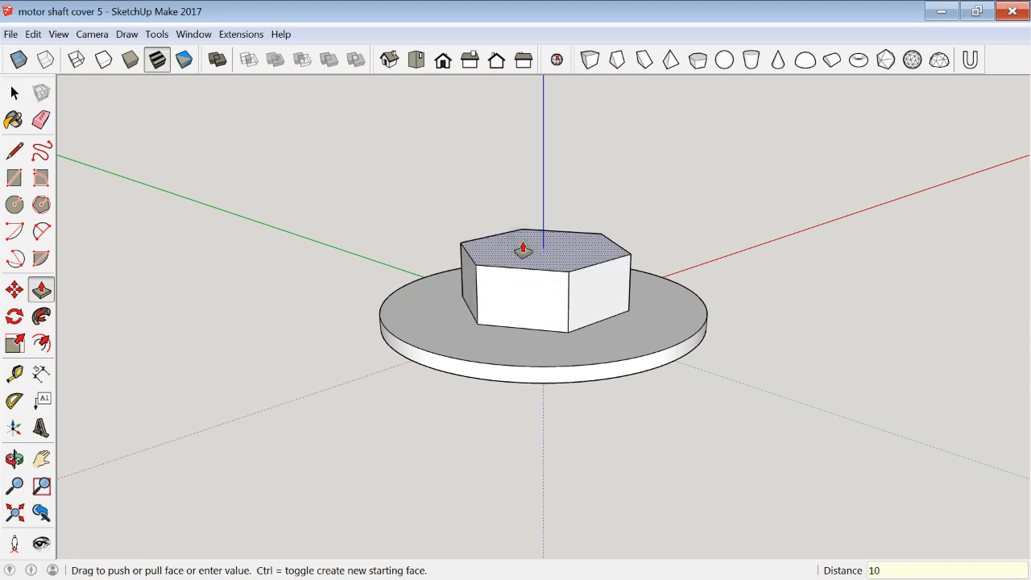
key(Return)
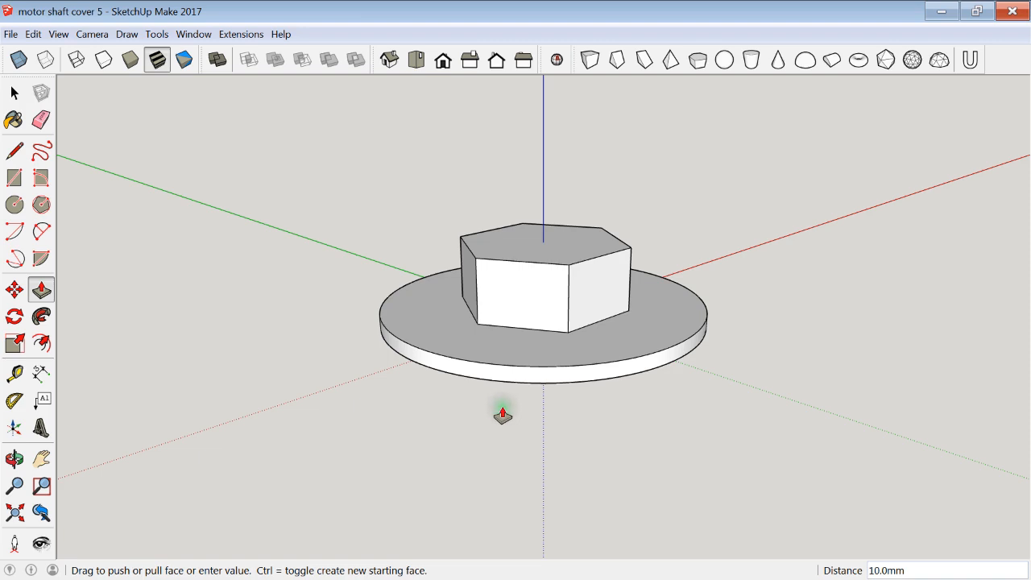
Erase the hexagon's edges on the underside of the disc.
key(o)
drag(497, 407, 491, 94)
key(p)
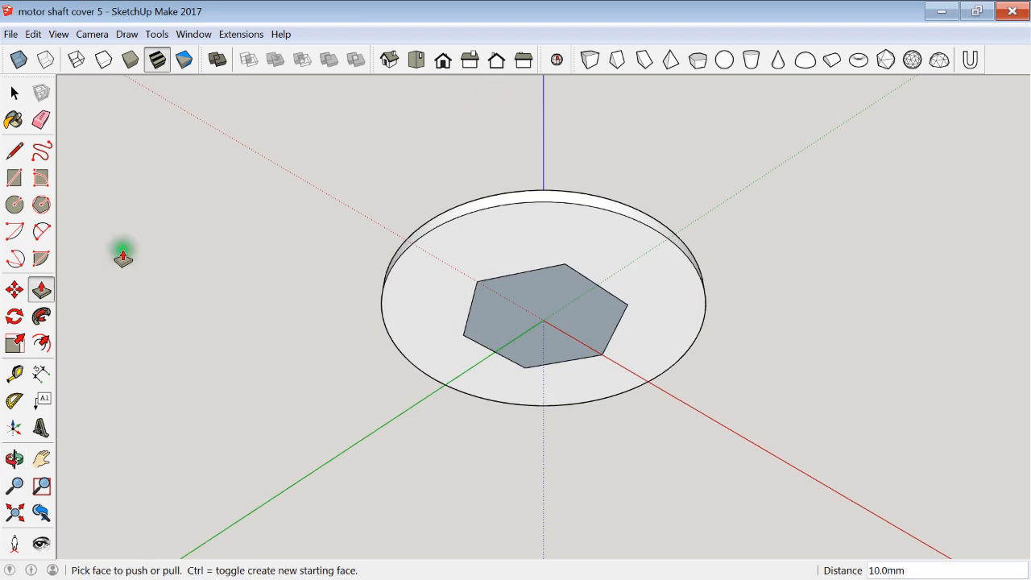
click(41, 120)
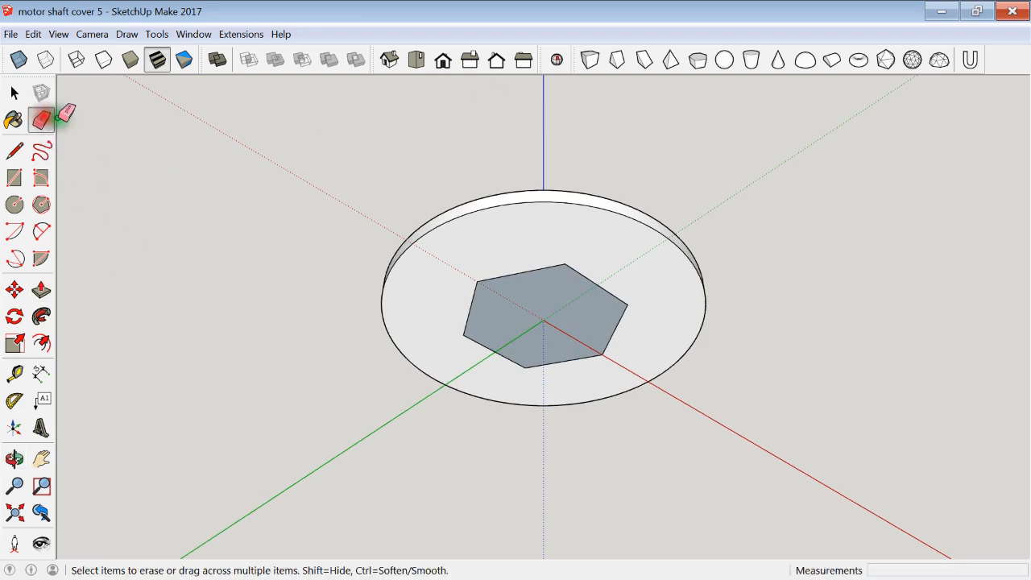
mouse_move(488, 269)
mouse_down()
mouse_move(471, 324)
mouse_move(500, 364)
mouse_move(591, 357)
mouse_move(620, 330)
mouse_move(614, 276)
mouse_up()
middle_drag(614, 276, 460, 269)
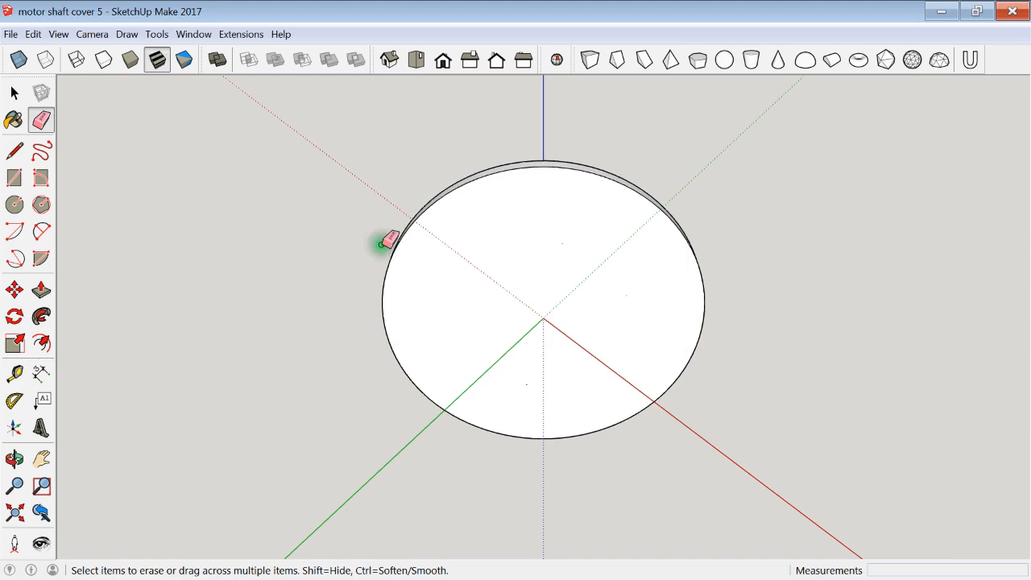
Draw a 48-sided circle of 10.15 mm radius centred on the origin on the disc's underside.
click(15, 205)
text(48)
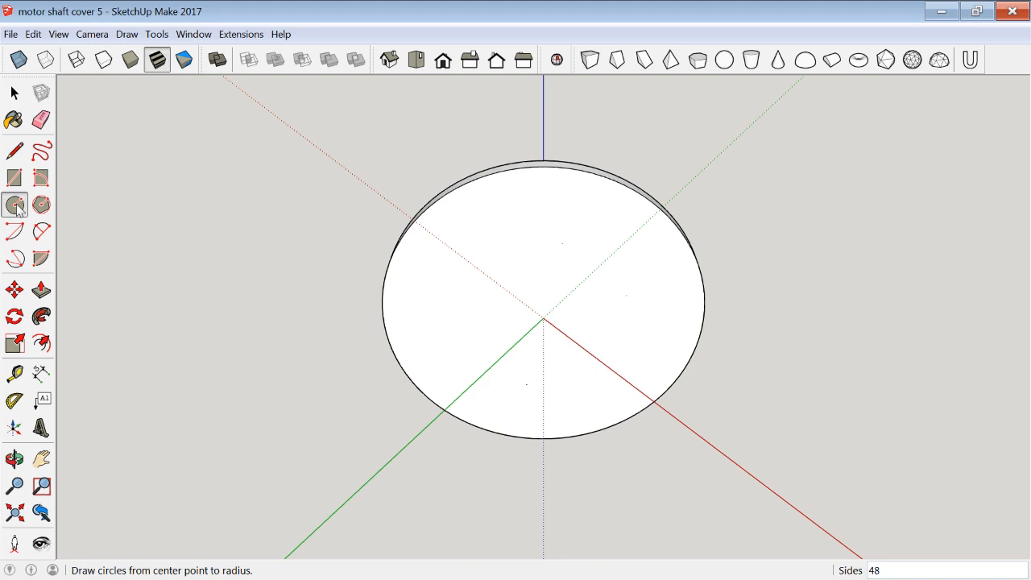
click(15, 205)
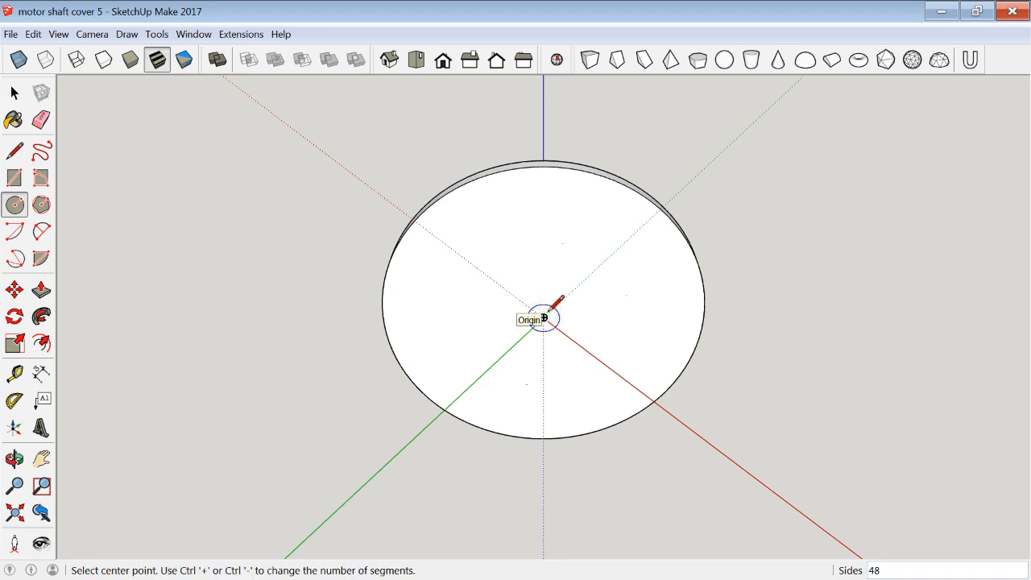
click(544, 318)
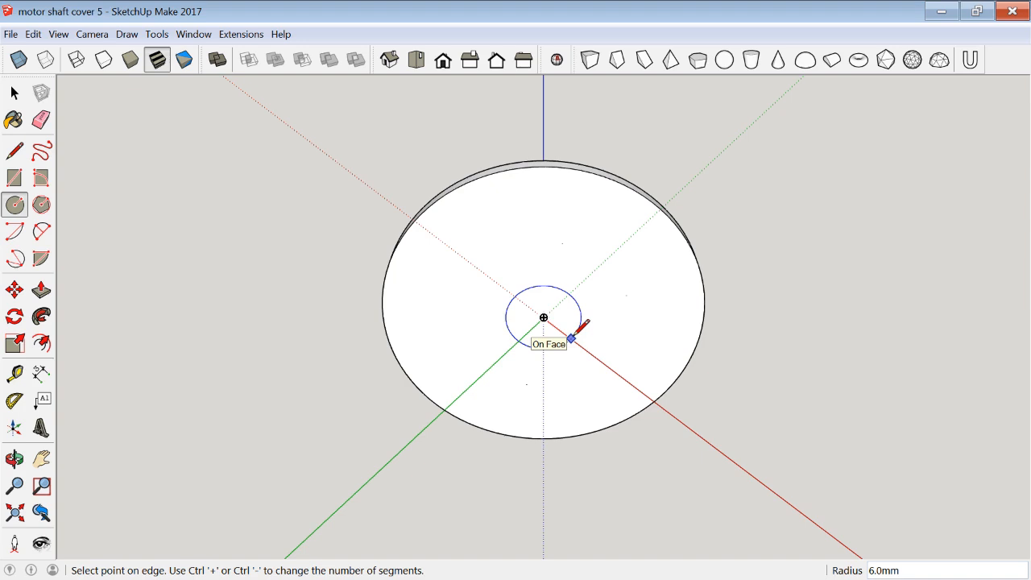
text(10.15)
key(Return)
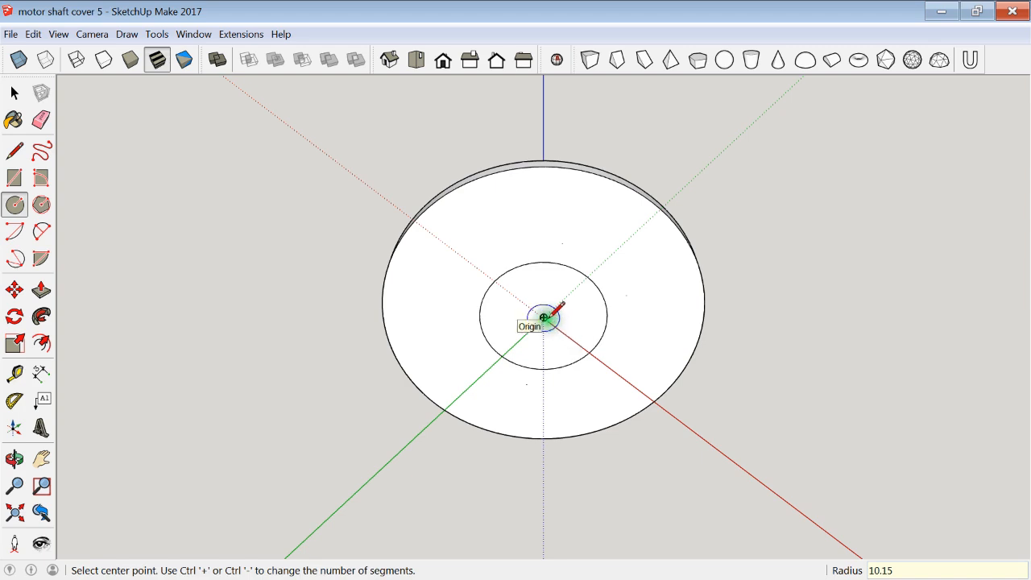
Draw two more circles centred on the origin on the disc's underside, with radii of 13 mm and 17 mm.
click(544, 317)
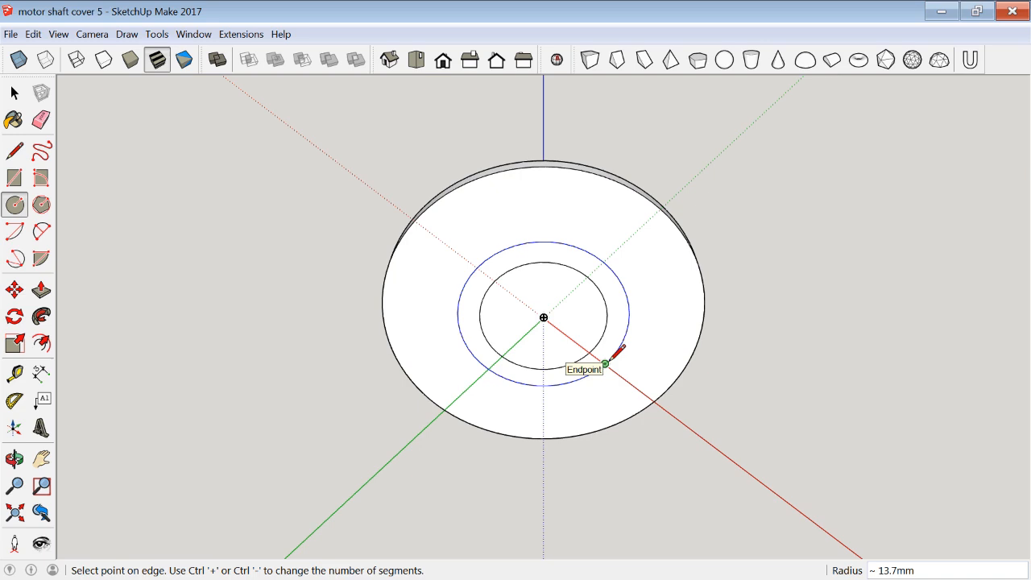
text(13)
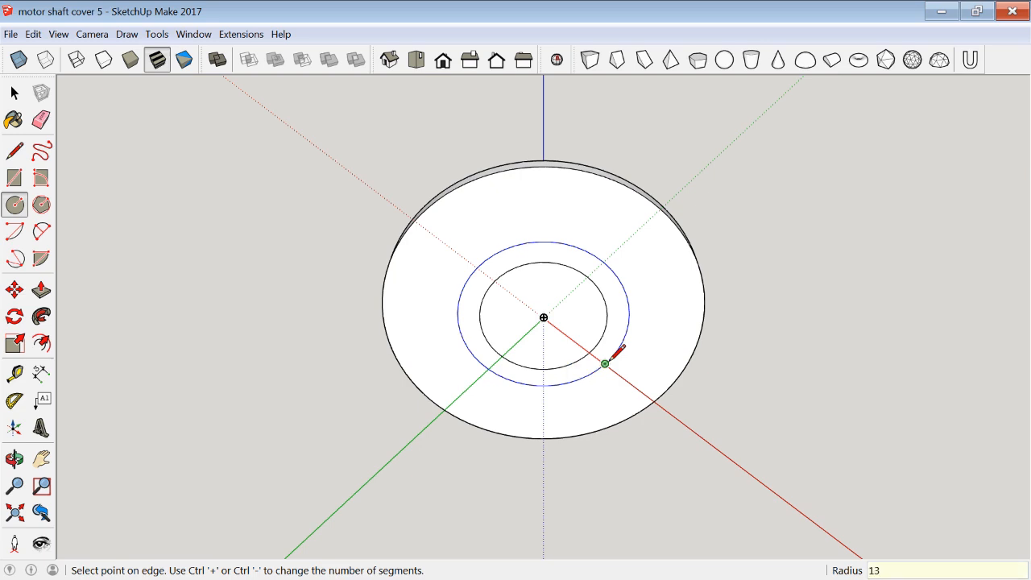
key(Return)
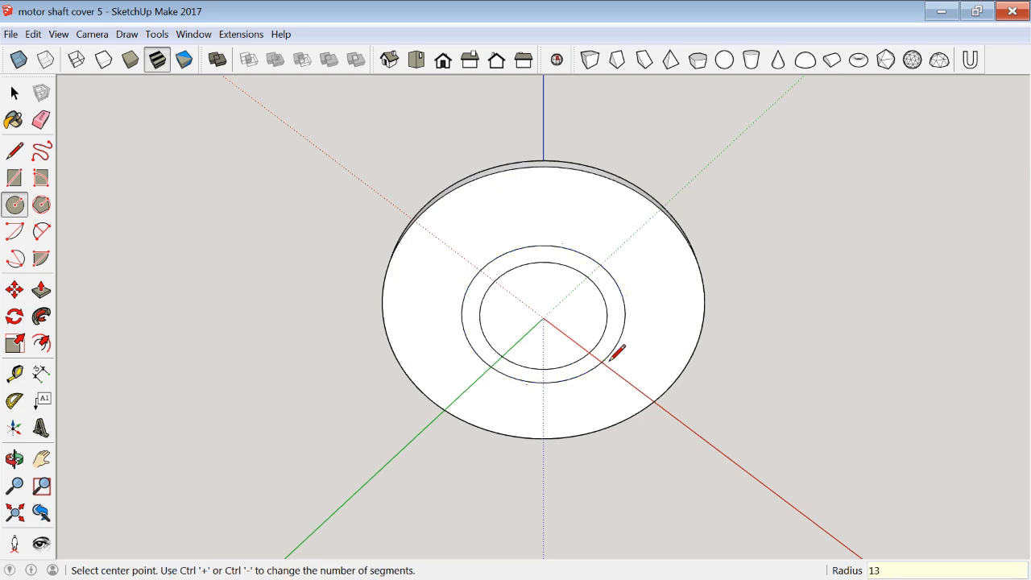
click(545, 317)
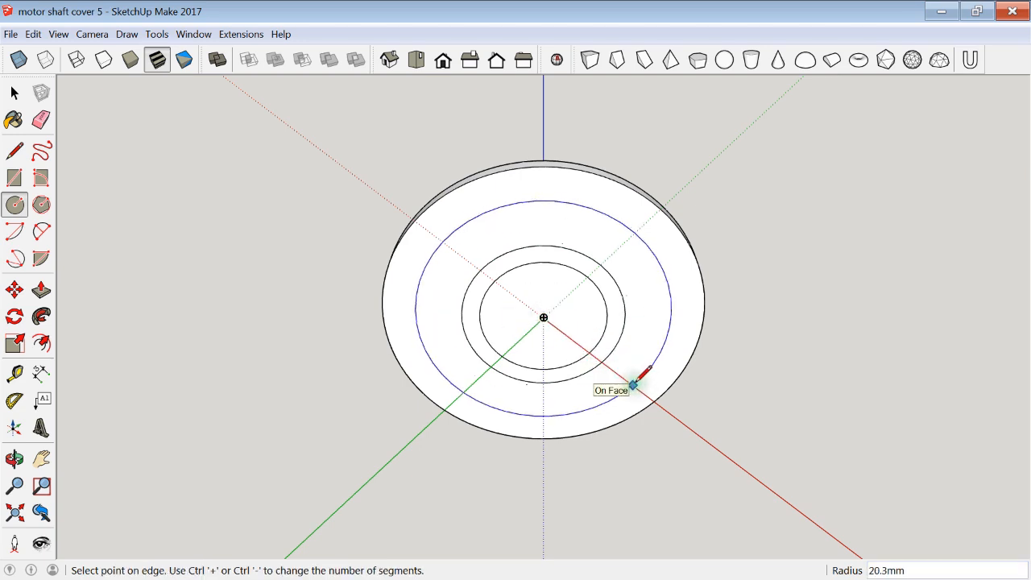
text(17)
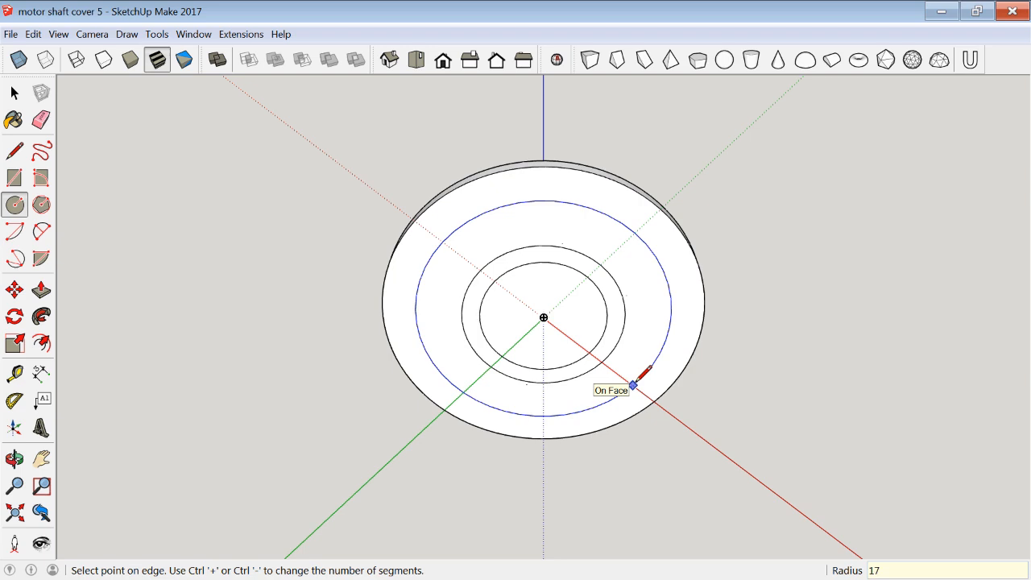
key(Return)
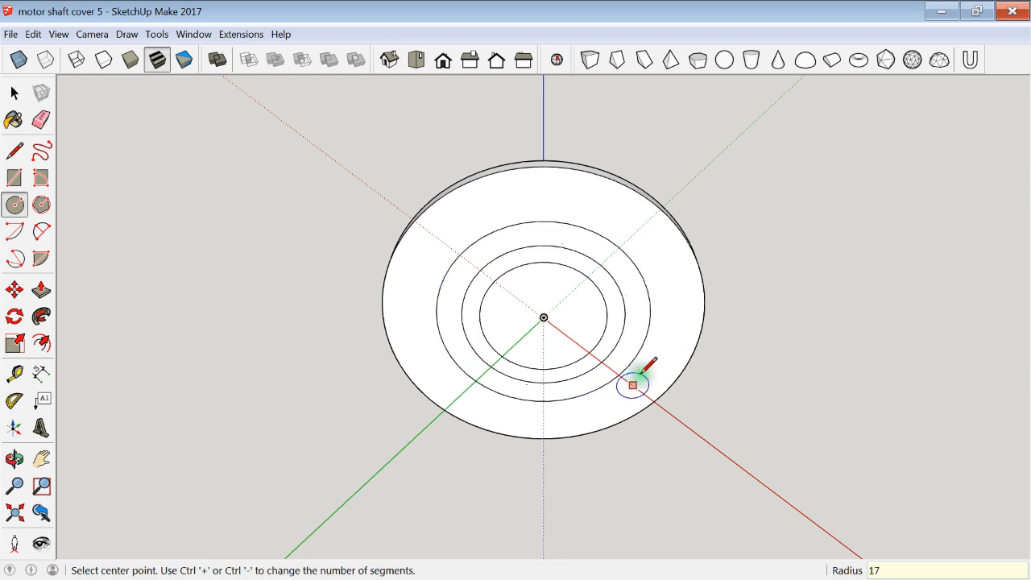
Create two guide lines parallel to the red axis, offset 3.85 mm on either side of it.
key(o)
middle_drag(640, 400, 276, 266)
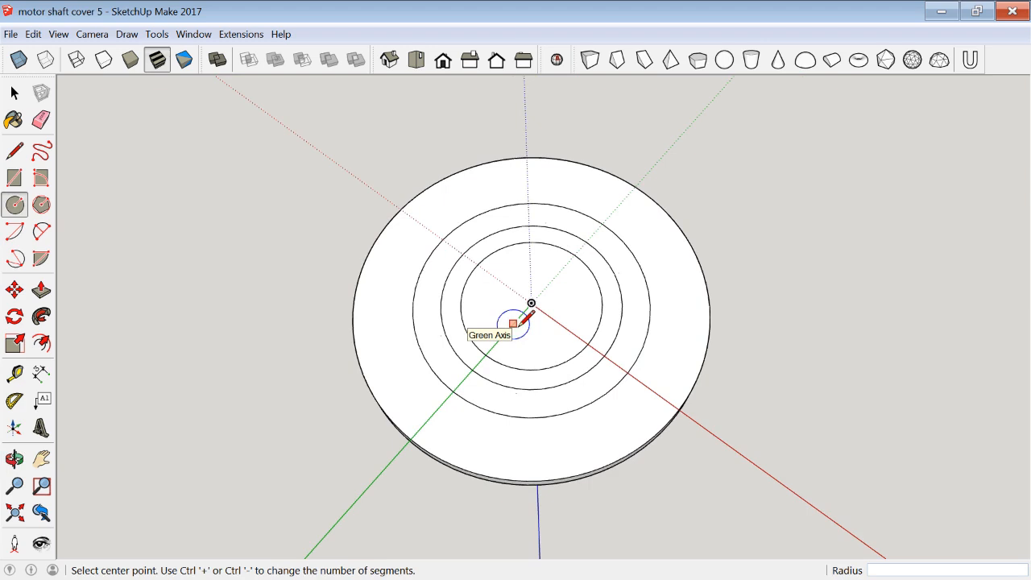
click(16, 375)
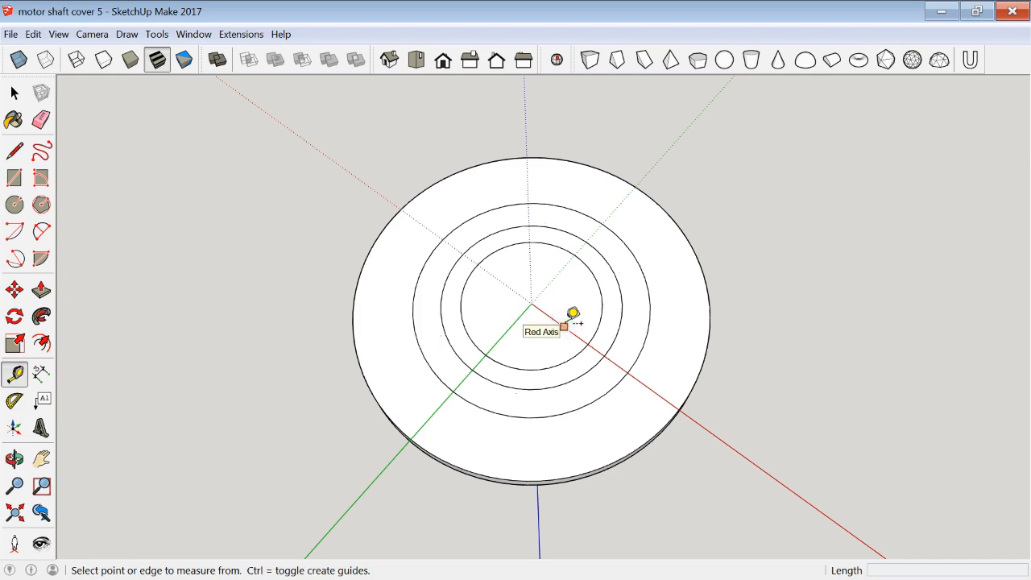
click(563, 326)
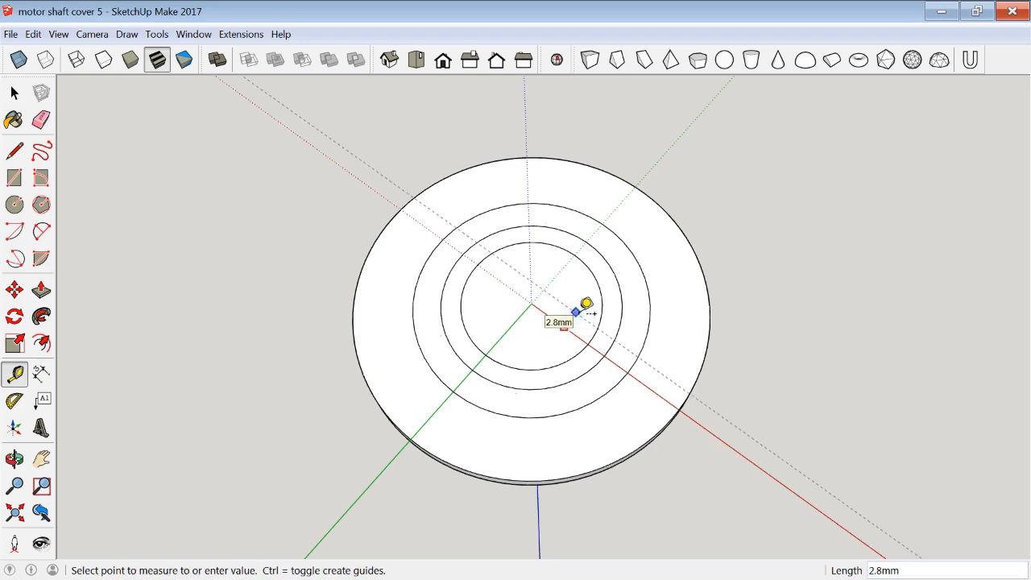
text(3.85)
key(Return)
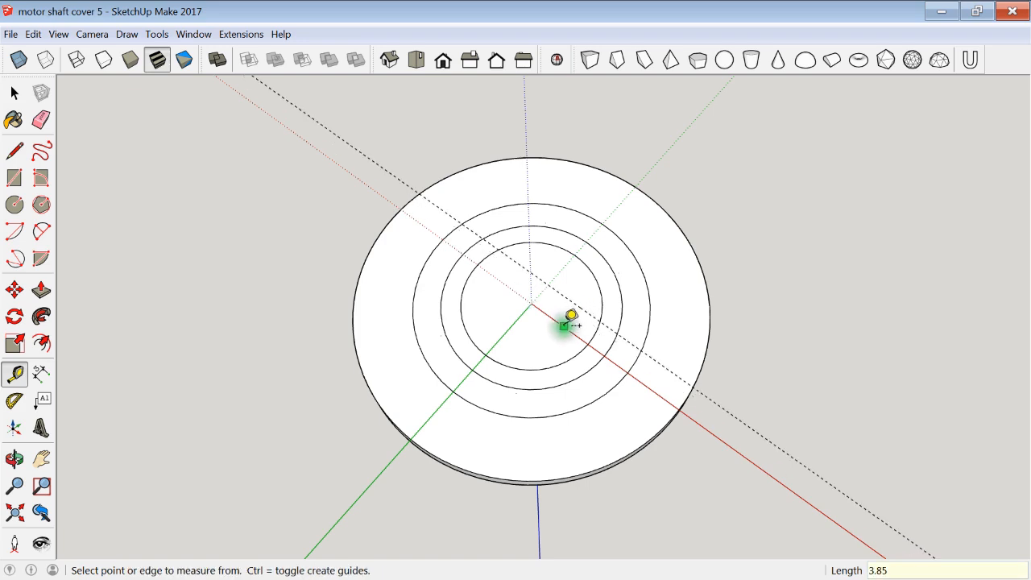
click(560, 325)
text(3.85)
key(Return)
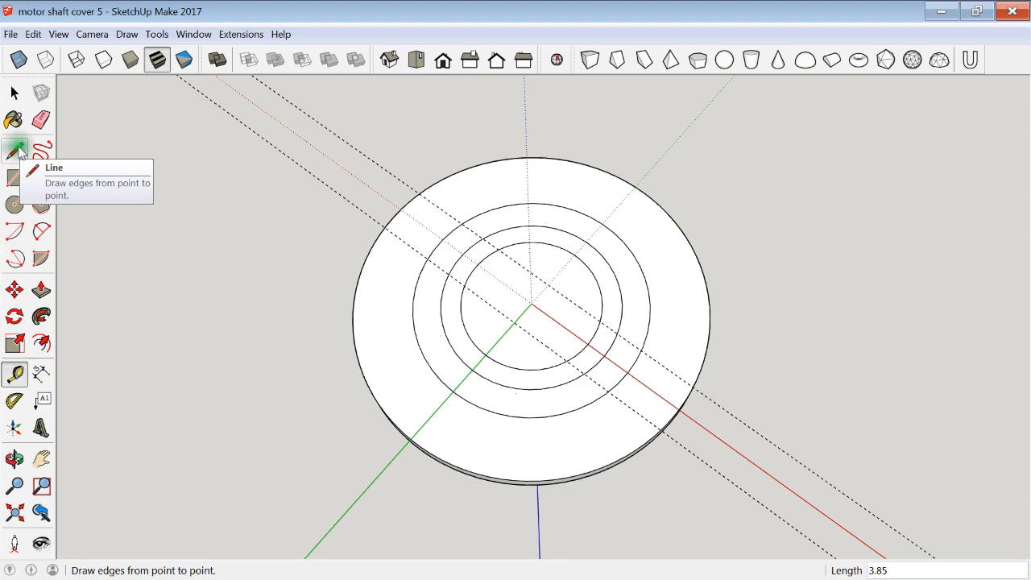
Draw two lines along the guides, joining the 13 mm and 17 mm radius circles on the solid red axis side.
click(16, 150)
click(16, 151)
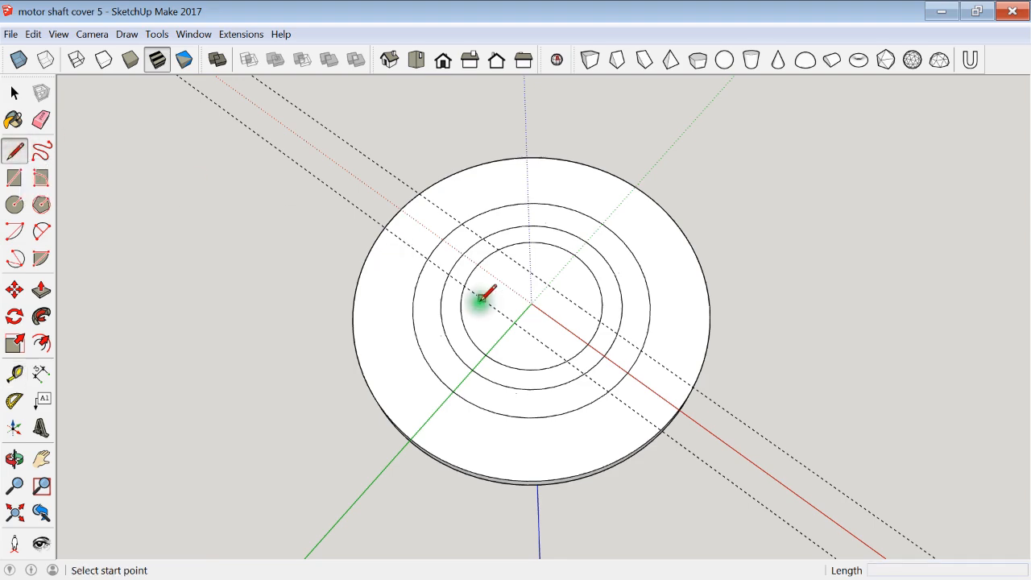
scroll(636, 389, up, 1)
scroll(635, 391, up, 2)
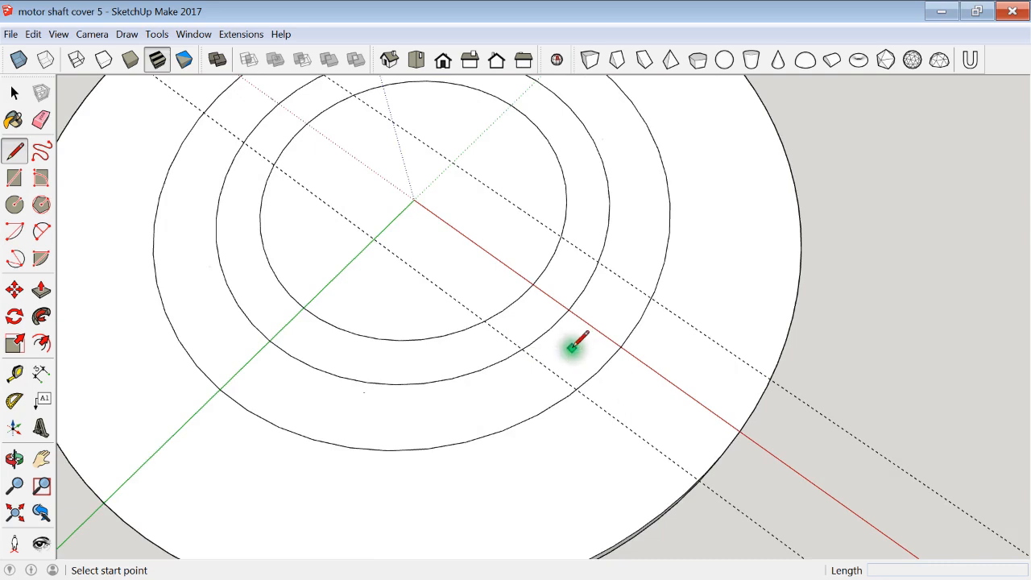
scroll(574, 346, down, 3)
scroll(580, 353, up, 3)
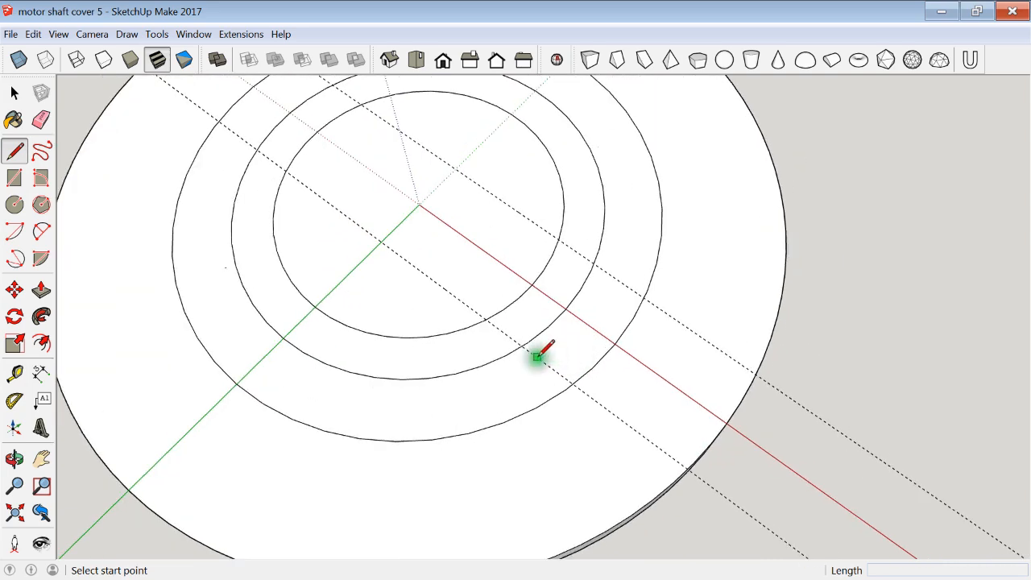
scroll(533, 350, up, 3)
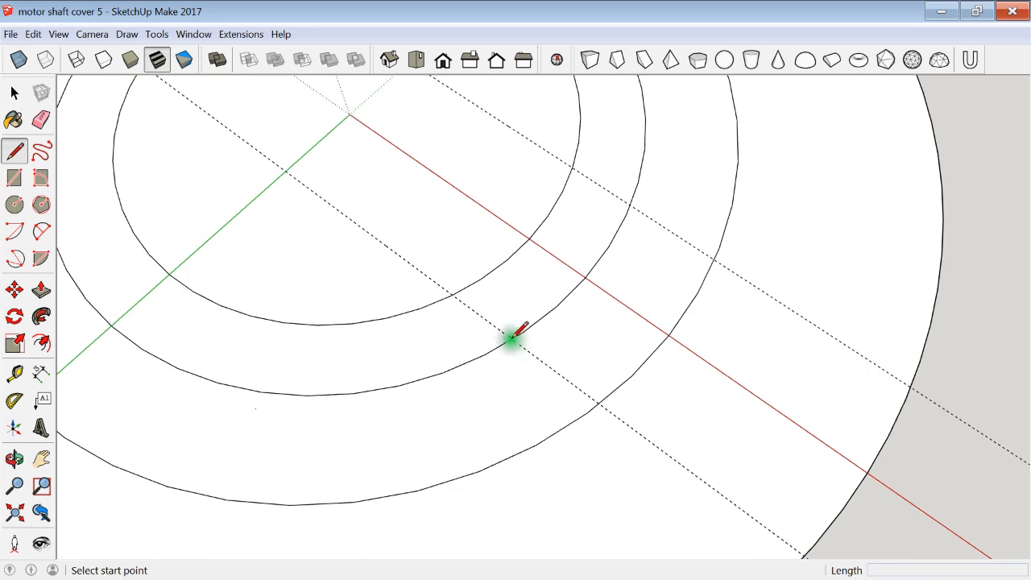
click(511, 337)
click(511, 337)
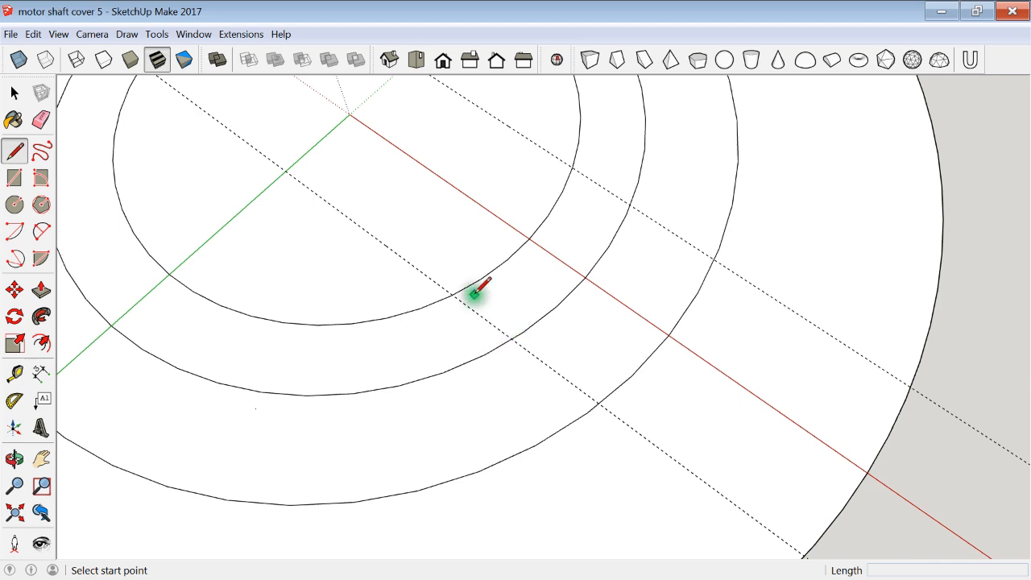
click(511, 338)
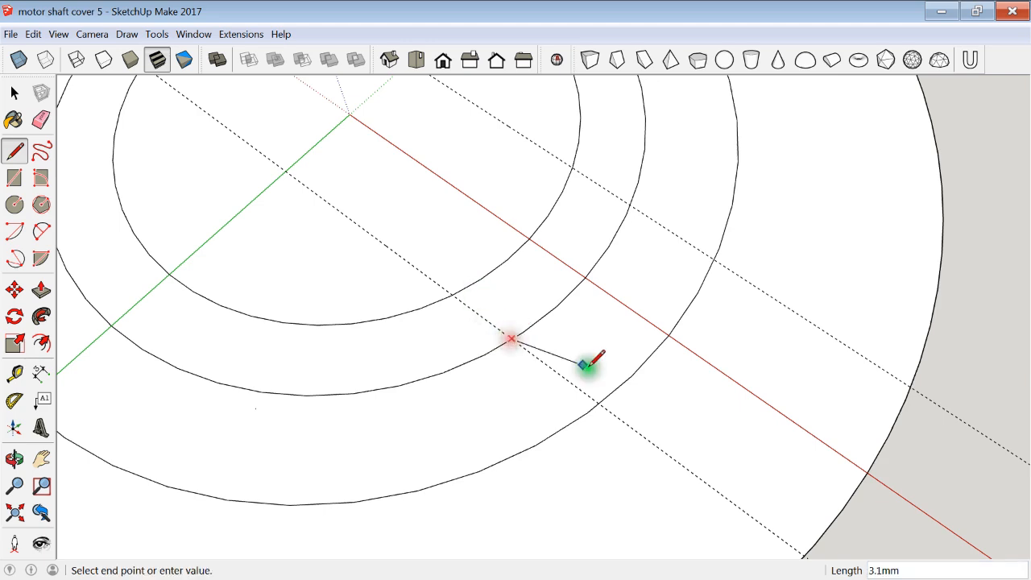
click(601, 402)
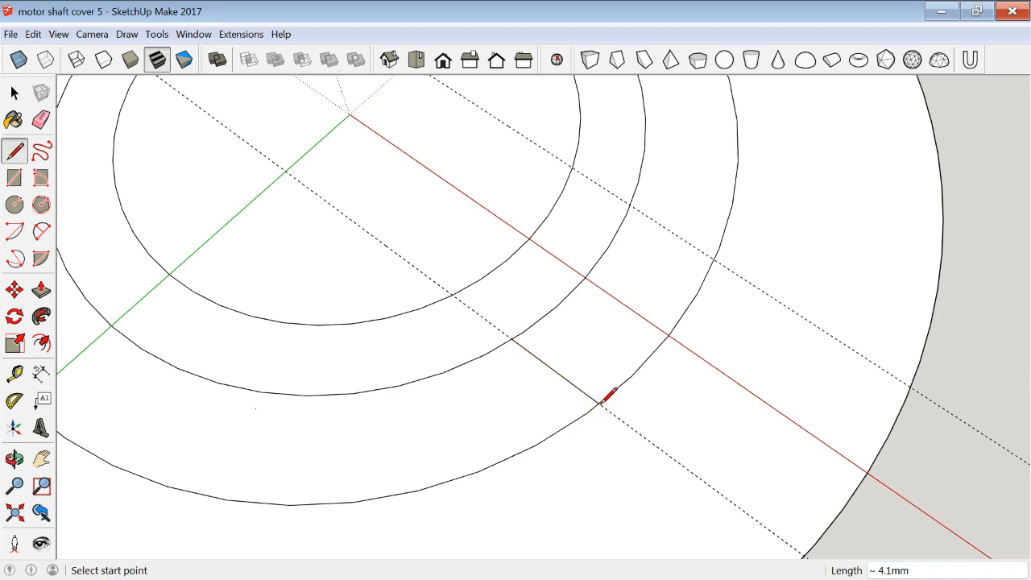
click(599, 401)
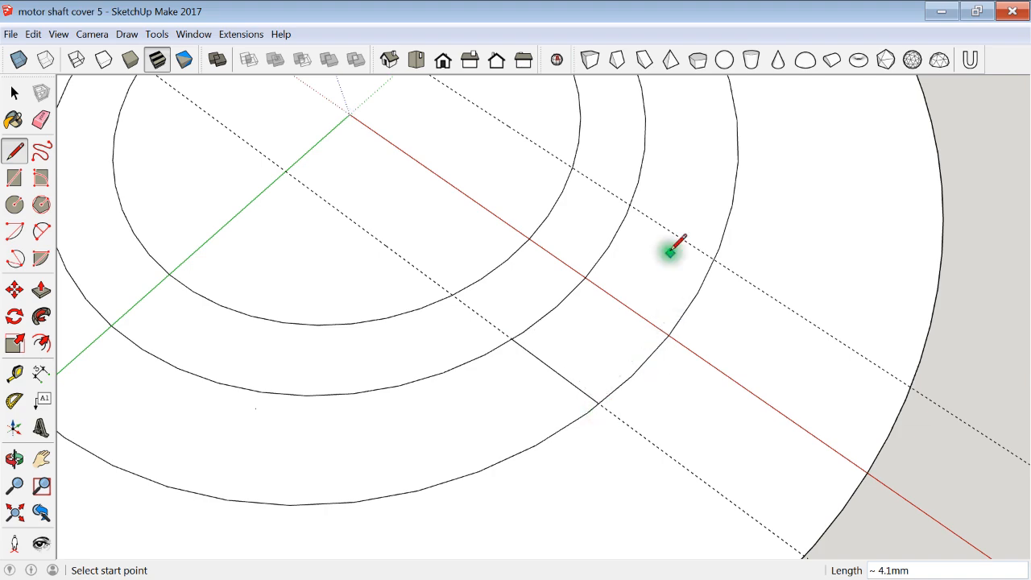
click(629, 204)
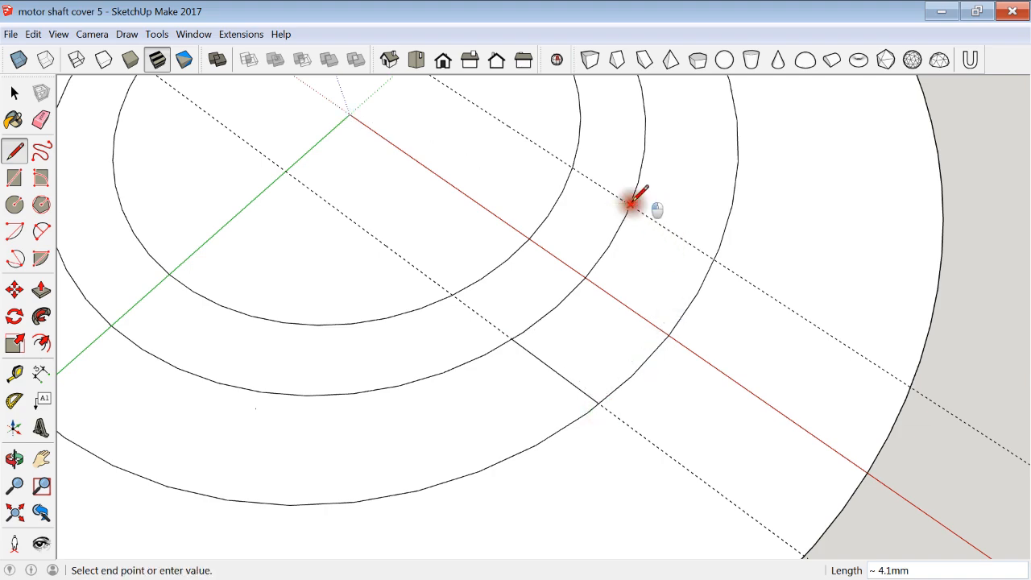
click(713, 257)
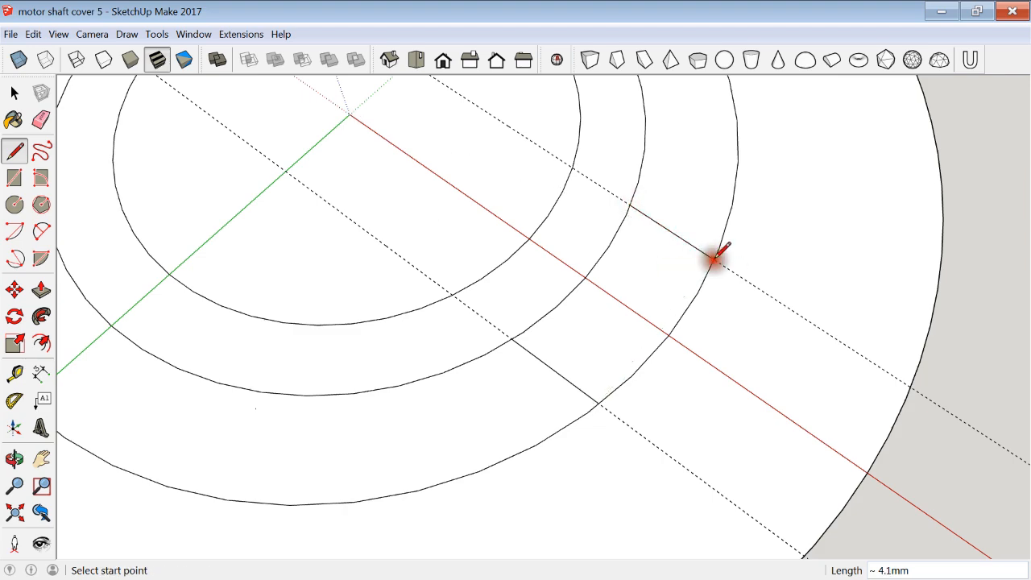
Draw two matching lines along the guides between the 13 mm and 17 mm radius circles on the dotted red axis side.
scroll(721, 314, down, 3)
scroll(455, 202, down, 2)
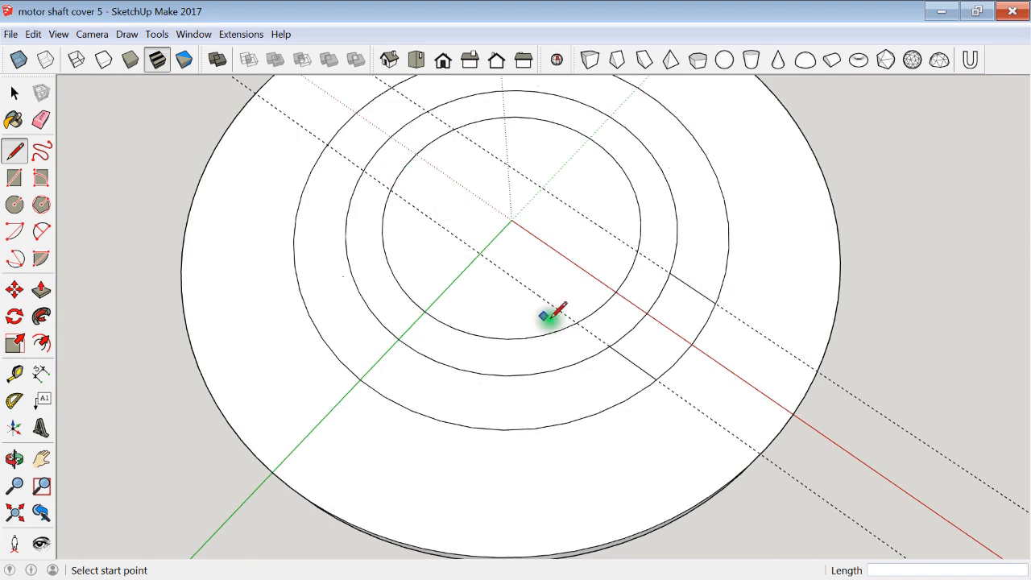
scroll(512, 202, down, 1)
scroll(423, 141, up, 3)
scroll(456, 161, up, 2)
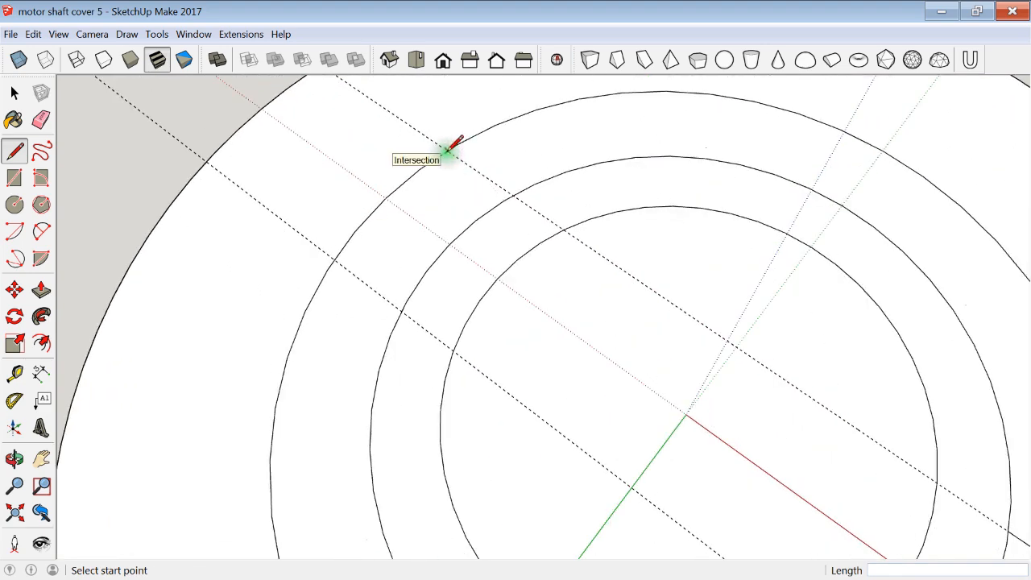
click(448, 150)
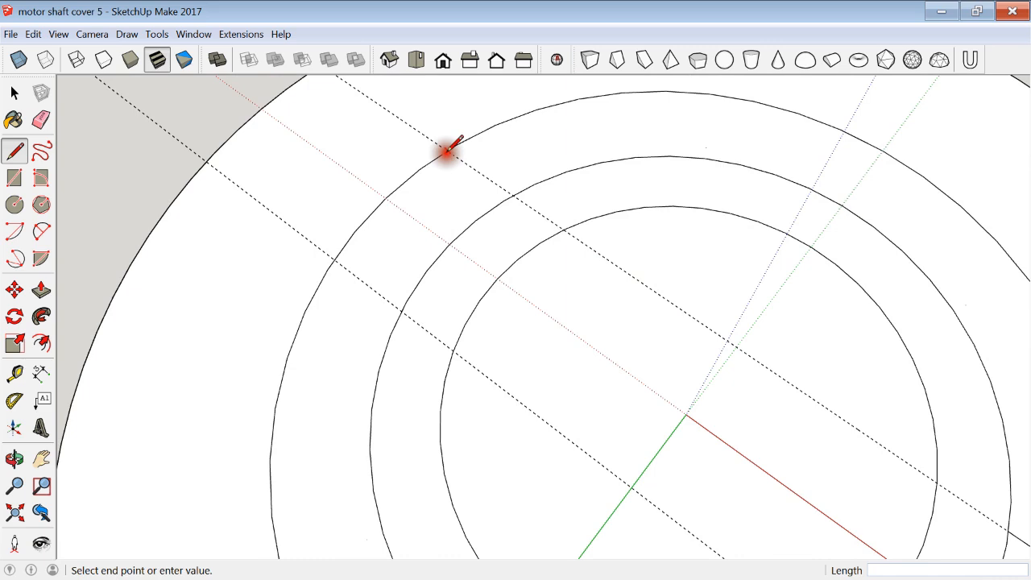
click(514, 195)
click(337, 257)
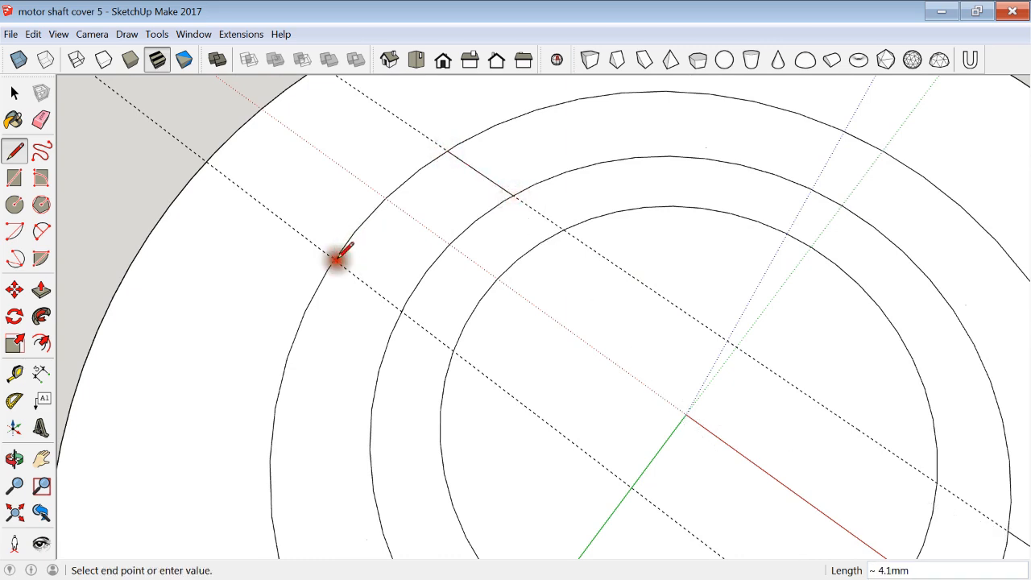
click(401, 311)
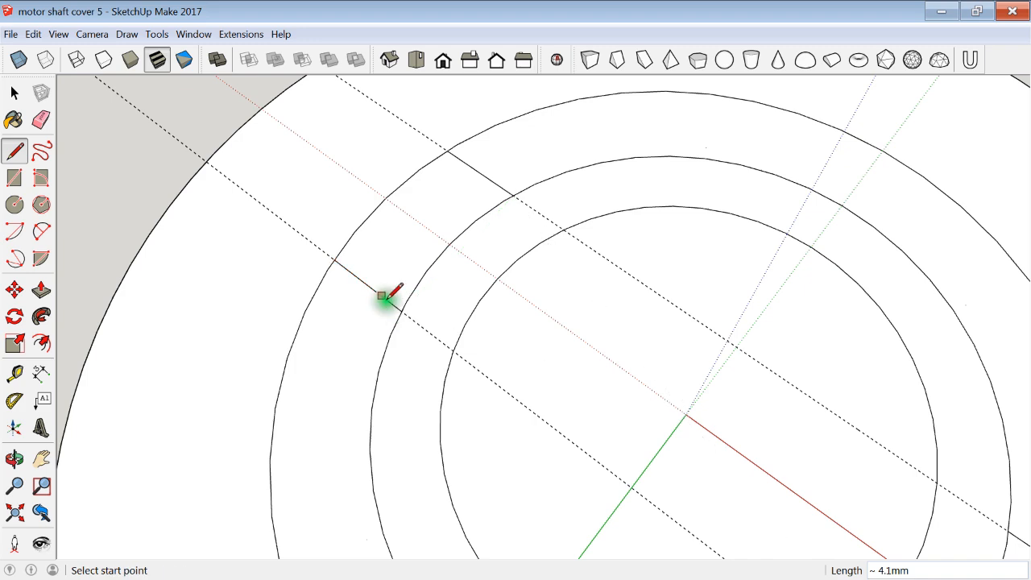
Erase both guide lines and the outer circle's arcs between the tabs, keeping only the two opposite tab outlines.
click(41, 119)
scroll(254, 241, down, 2)
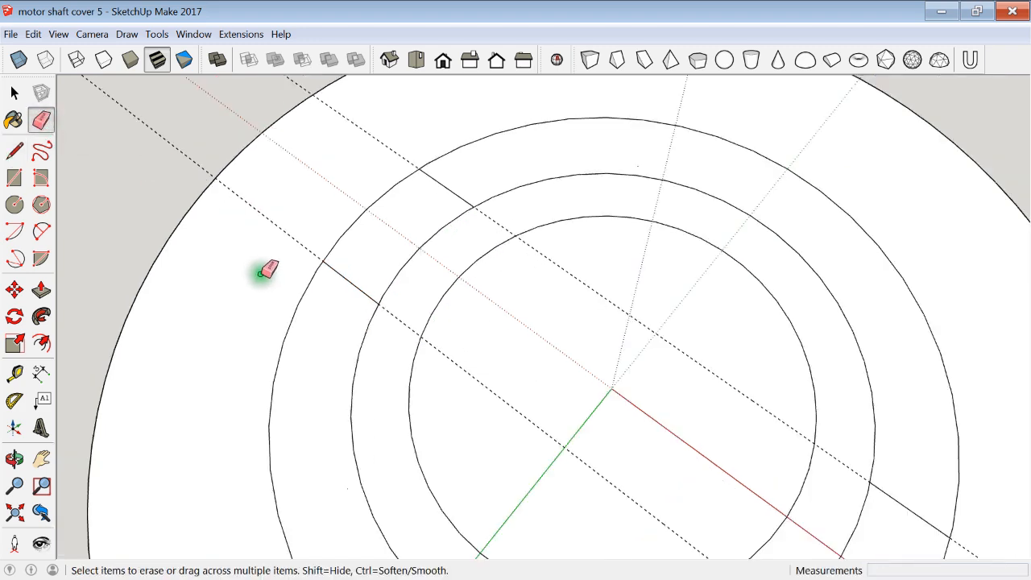
click(284, 212)
click(326, 171)
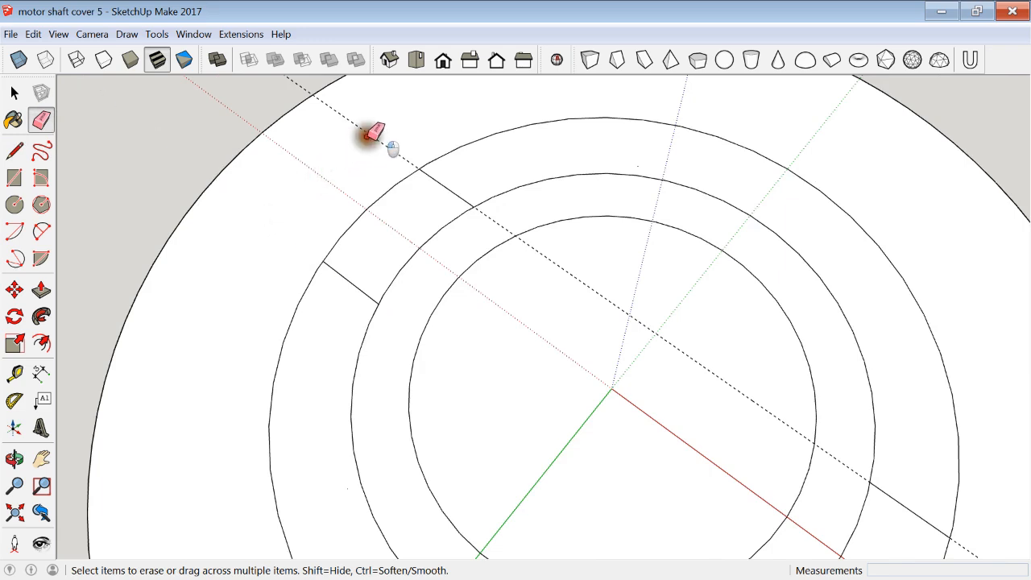
drag(391, 129, 557, 119)
mouse_move(292, 276)
mouse_down()
mouse_move(302, 297)
mouse_move(315, 298)
mouse_up()
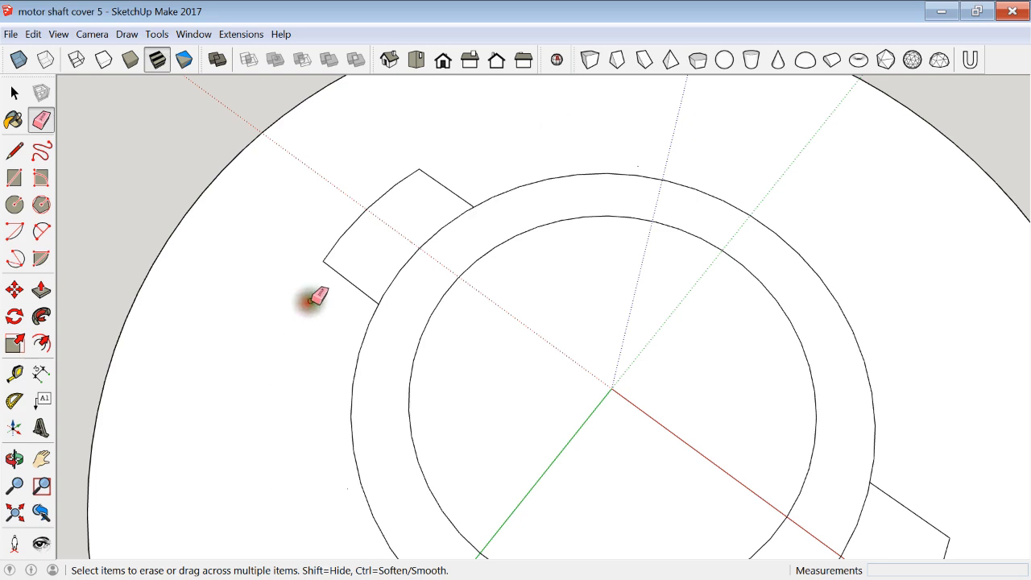
Push/Pull the ring between the two inner circles out 5.7 mm from the disc's underside.
scroll(284, 196, down, 5)
middle_drag(379, 342, 396, 336)
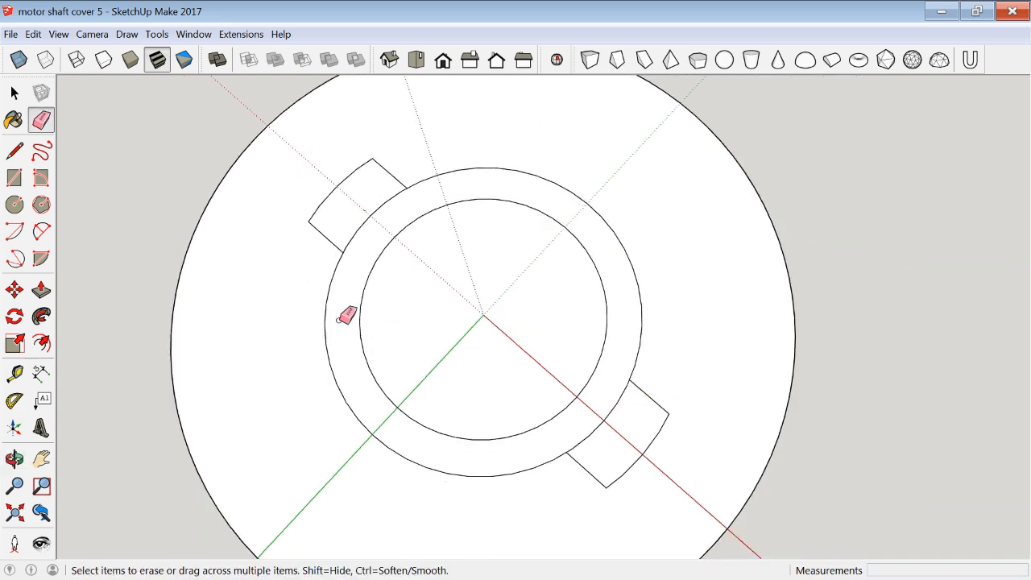
click(44, 290)
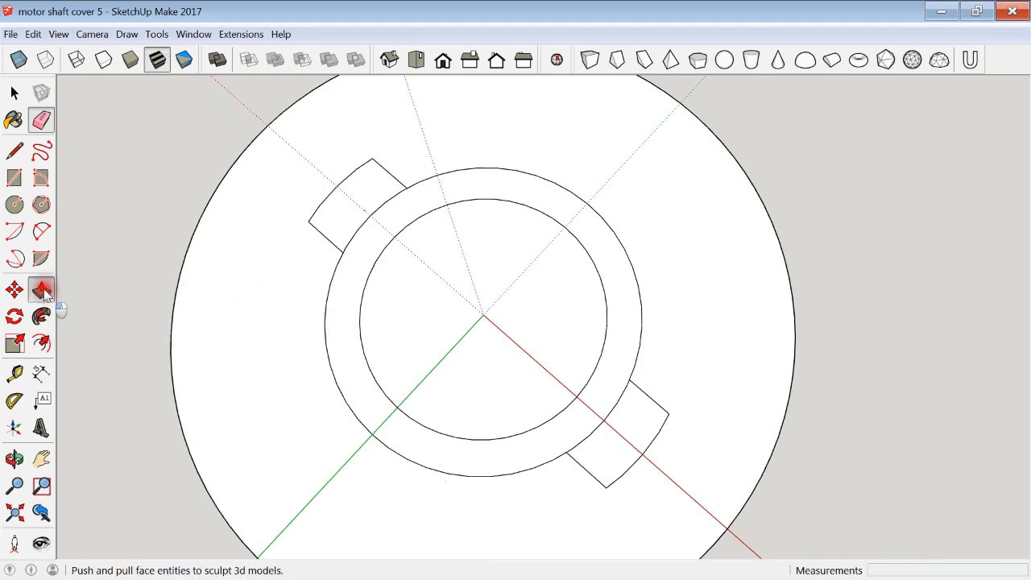
middle_drag(349, 364, 343, 302)
drag(343, 309, 345, 284)
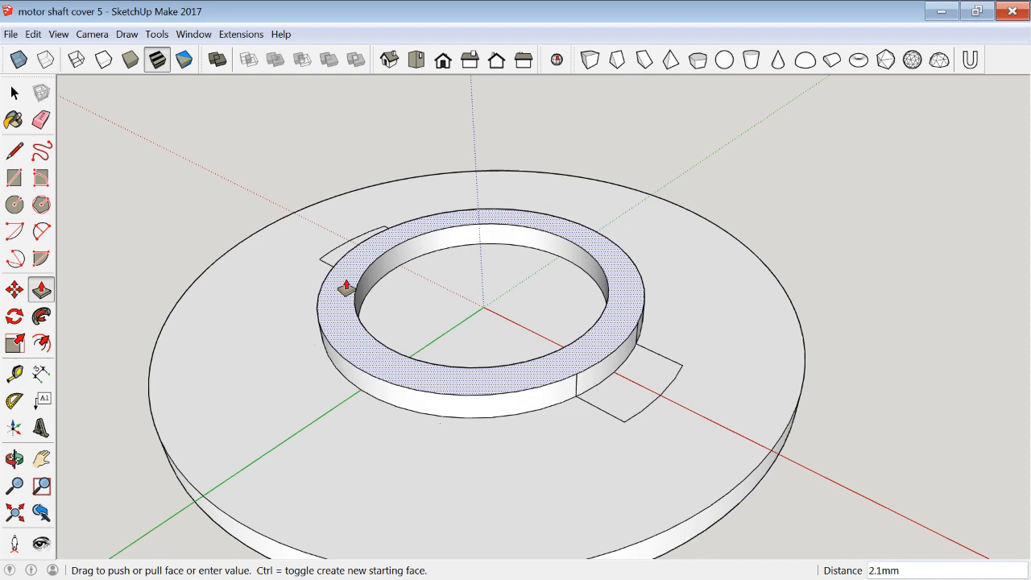
key(Return)
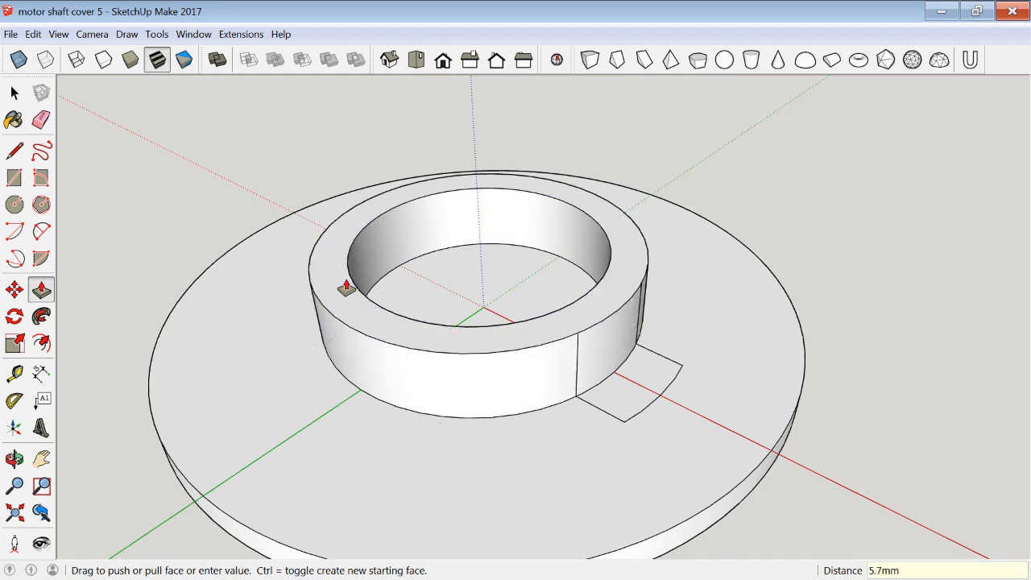
Push/Pull the two tab faces beside the ring out 2.7 mm from the disc.
middle_drag(633, 396, 720, 407)
middle_drag(617, 403, 650, 371)
scroll(421, 333, down, 2)
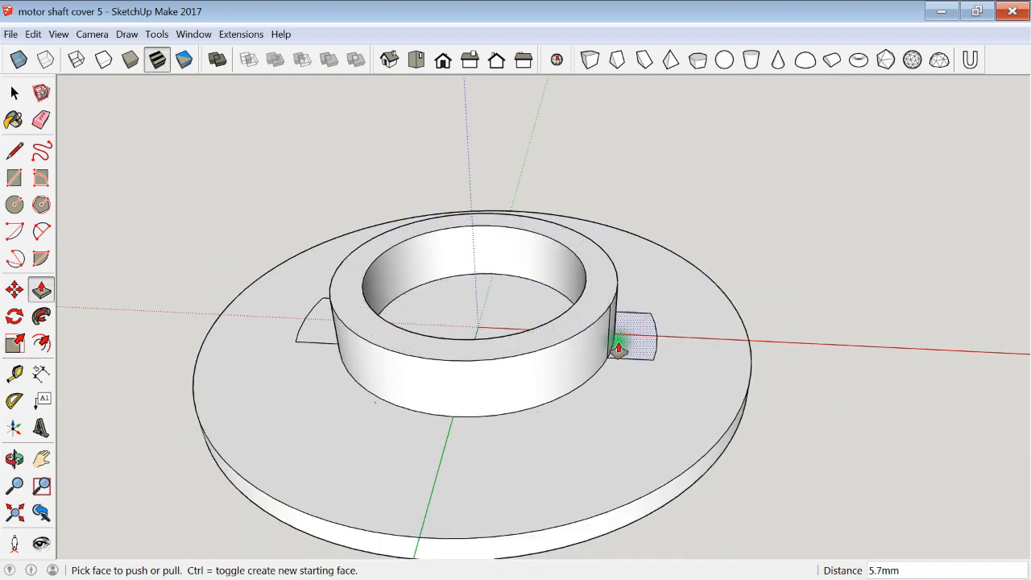
scroll(618, 349, up, 1)
scroll(632, 347, up, 1)
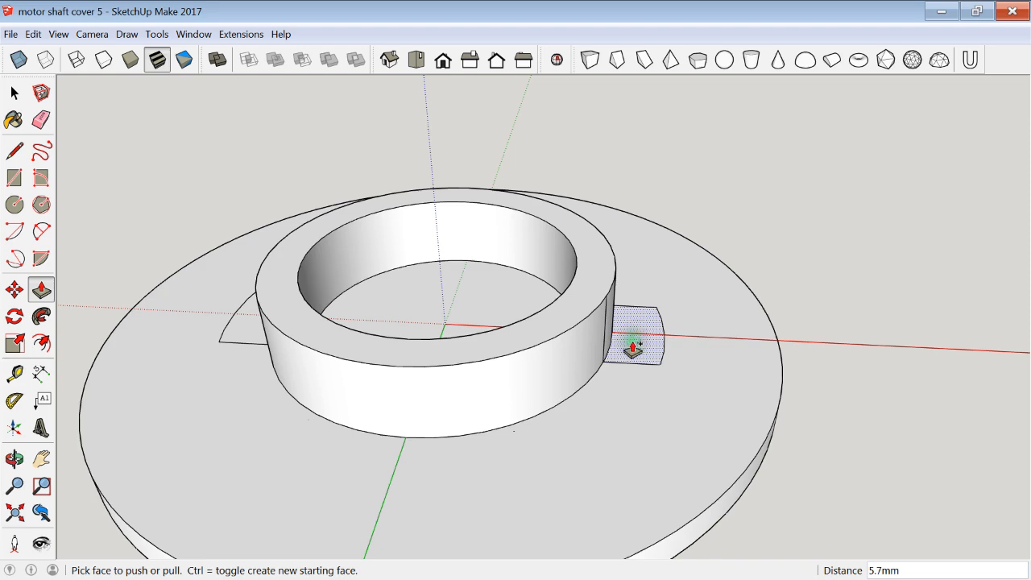
click(633, 348)
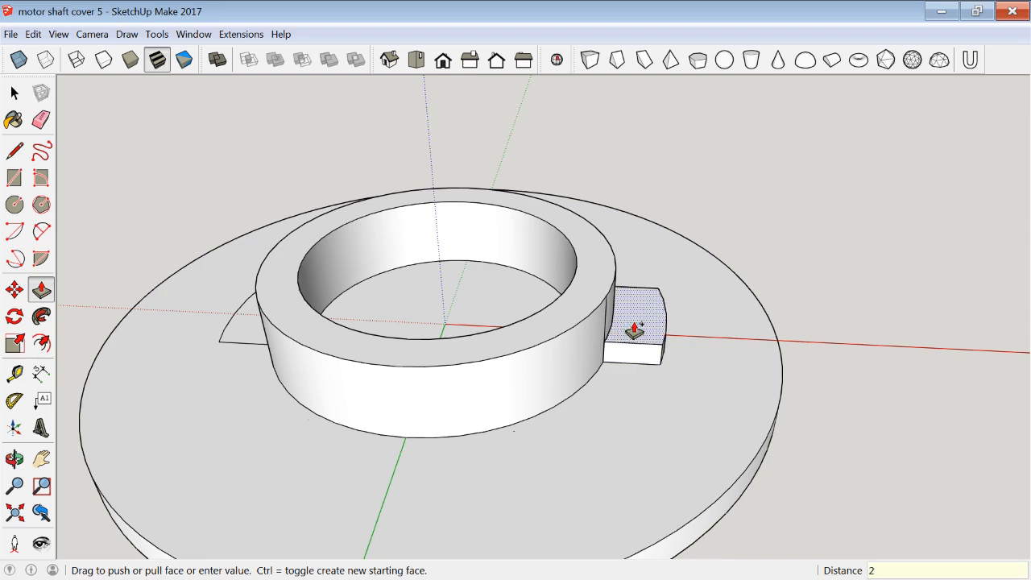
key(Return)
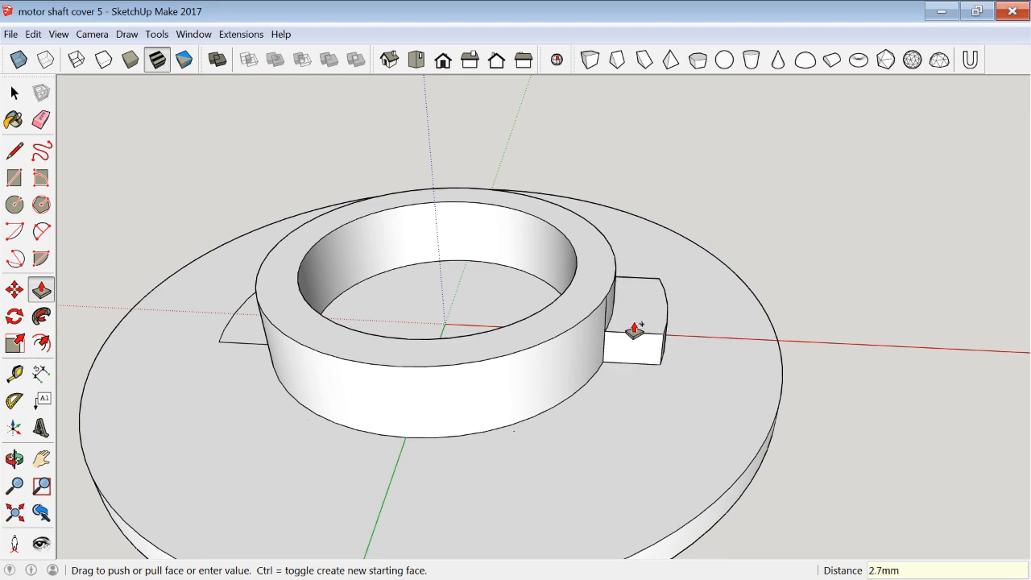
click(246, 332)
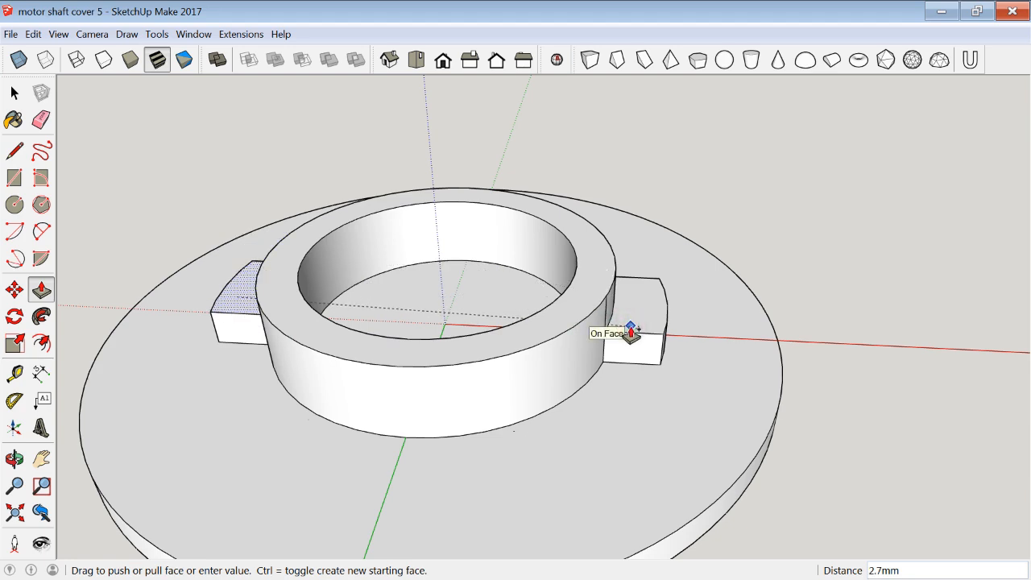
click(631, 331)
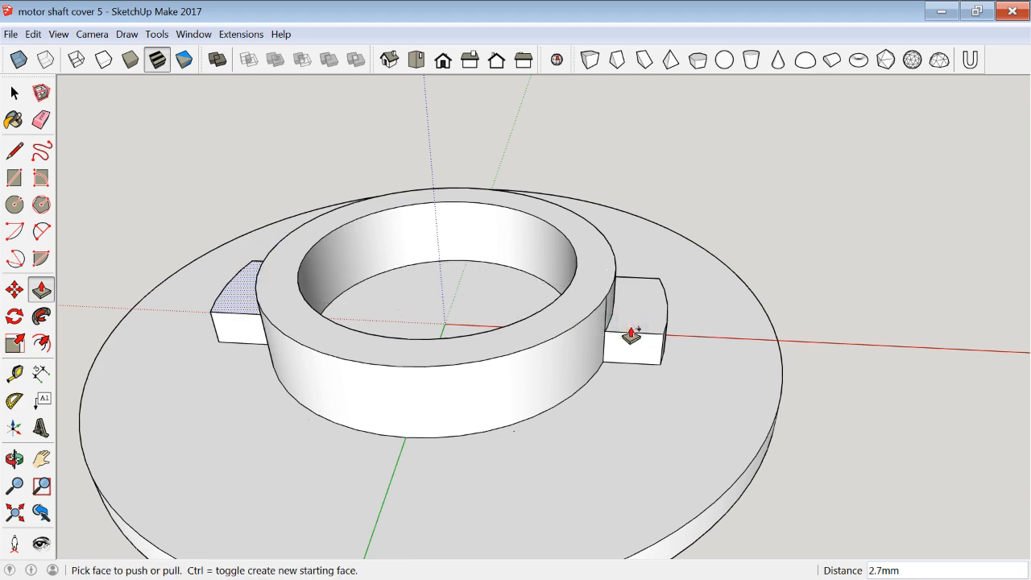
Extrude a new 3.0 mm section on each tab, level with the ring's rim and keeping the dividing edges.
click(236, 297)
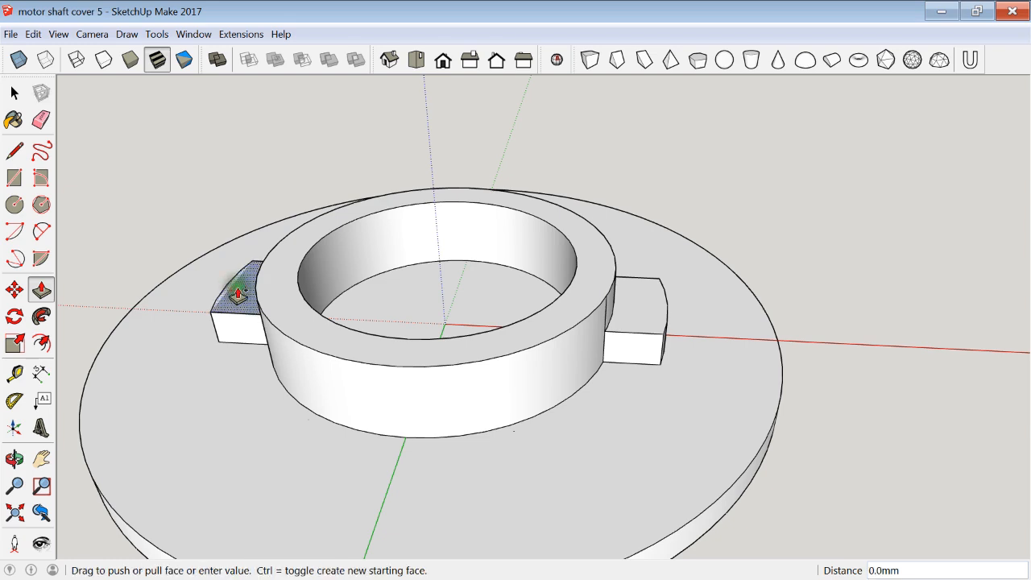
click(277, 295)
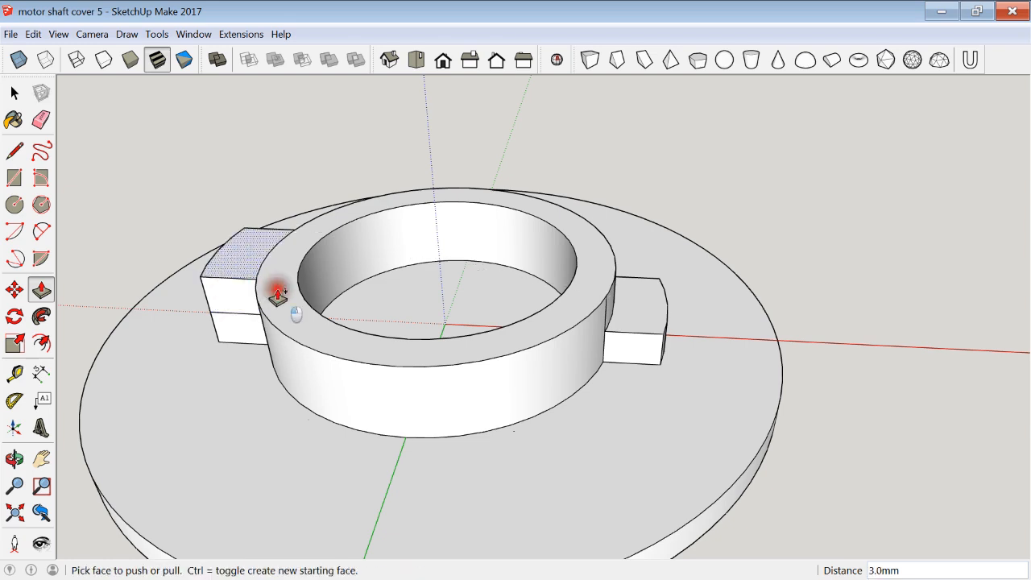
click(635, 319)
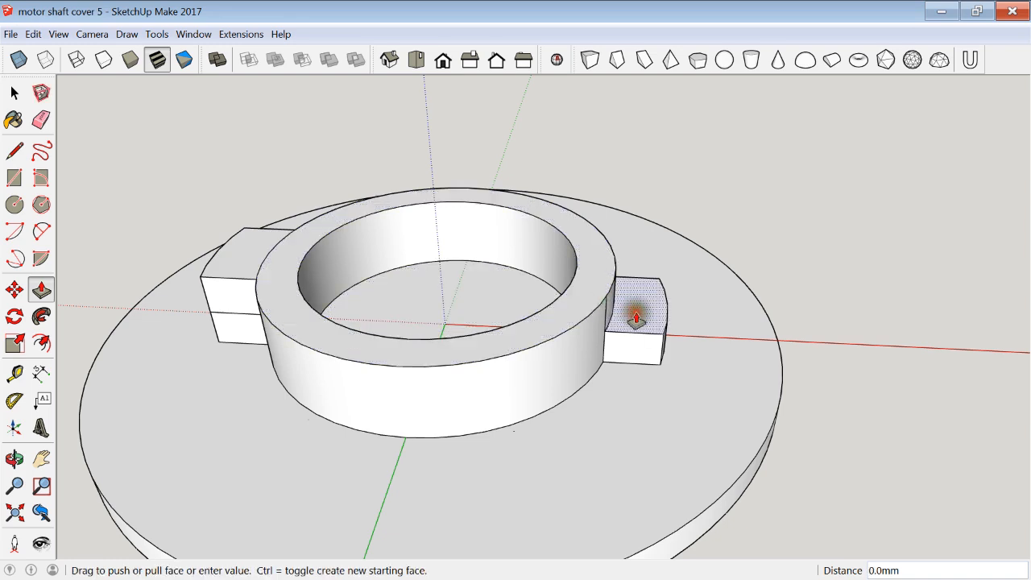
click(556, 314)
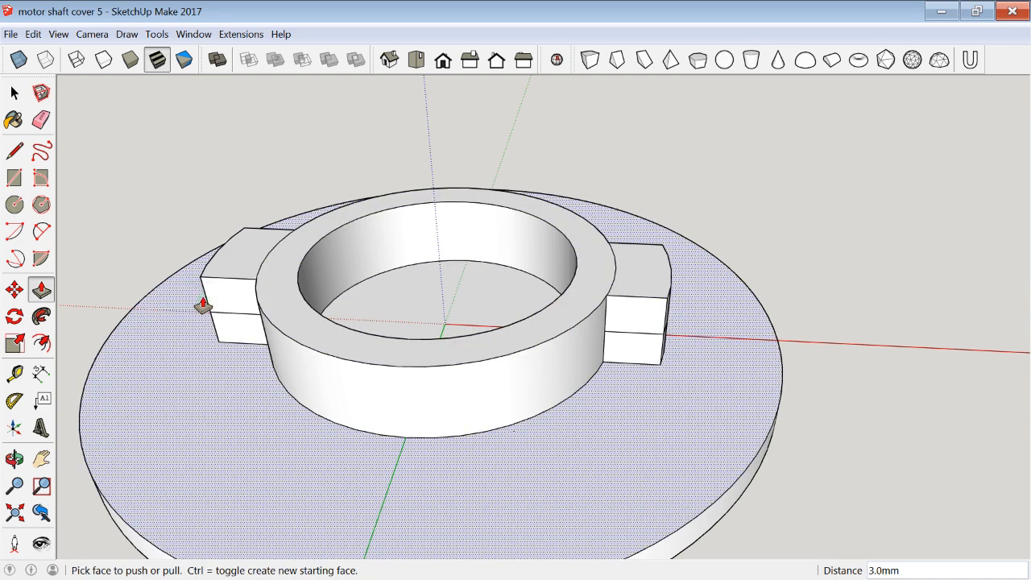
Erase the edges of the lower section of both tabs, leaving only the upper sections attached to the ring's rim.
key(o)
drag(363, 409, 373, 360)
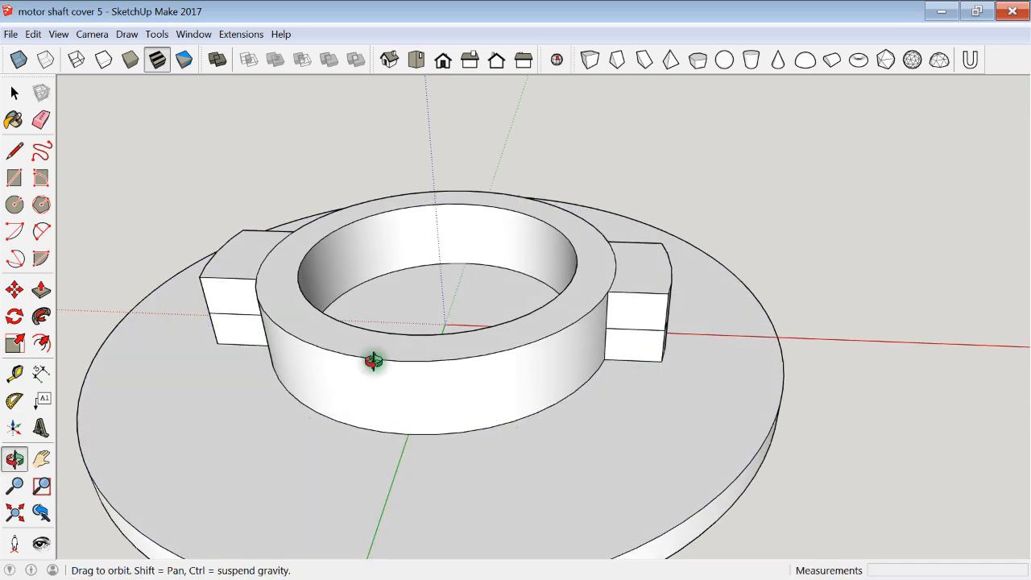
middle_drag(373, 361, 362, 253)
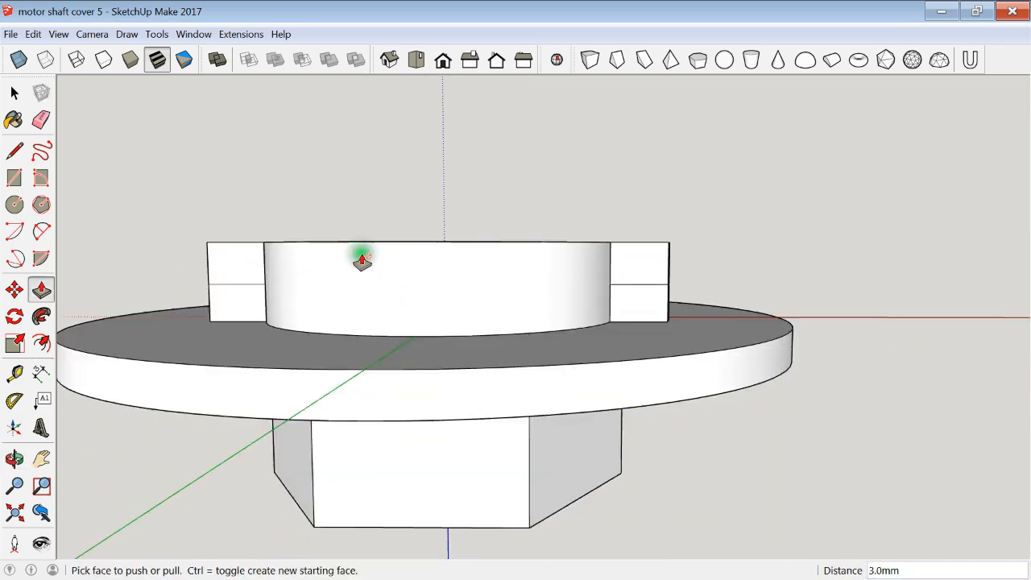
click(40, 120)
click(210, 300)
mouse_move(249, 314)
middle_down()
mouse_move(265, 315)
mouse_move(206, 299)
middle_up()
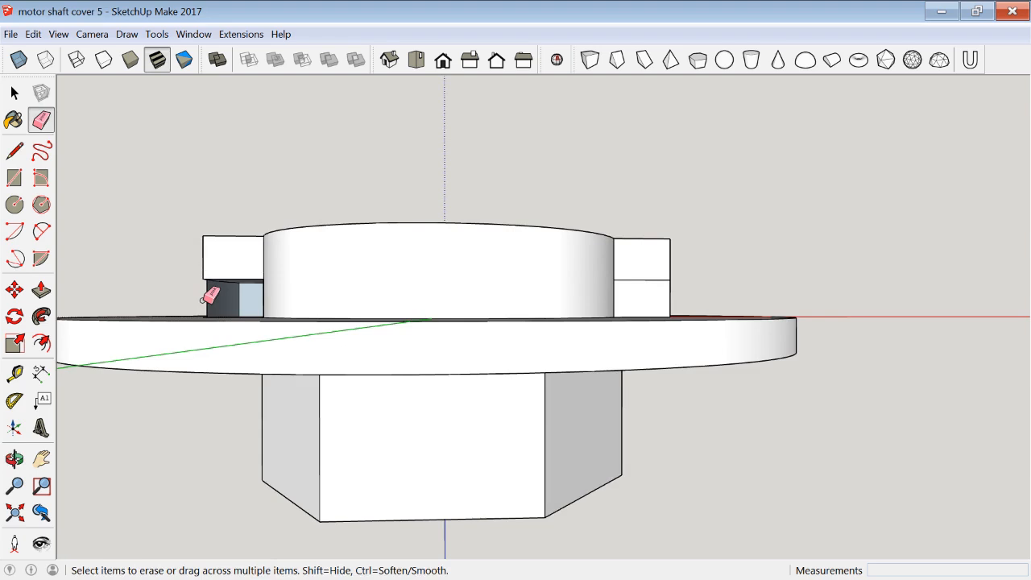
mouse_move(200, 297)
mouse_down()
mouse_move(243, 298)
mouse_move(216, 295)
mouse_up()
mouse_move(669, 294)
mouse_down()
mouse_move(656, 297)
mouse_move(667, 297)
mouse_up()
middle_drag(603, 315, 591, 428)
middle_drag(457, 346, 472, 437)
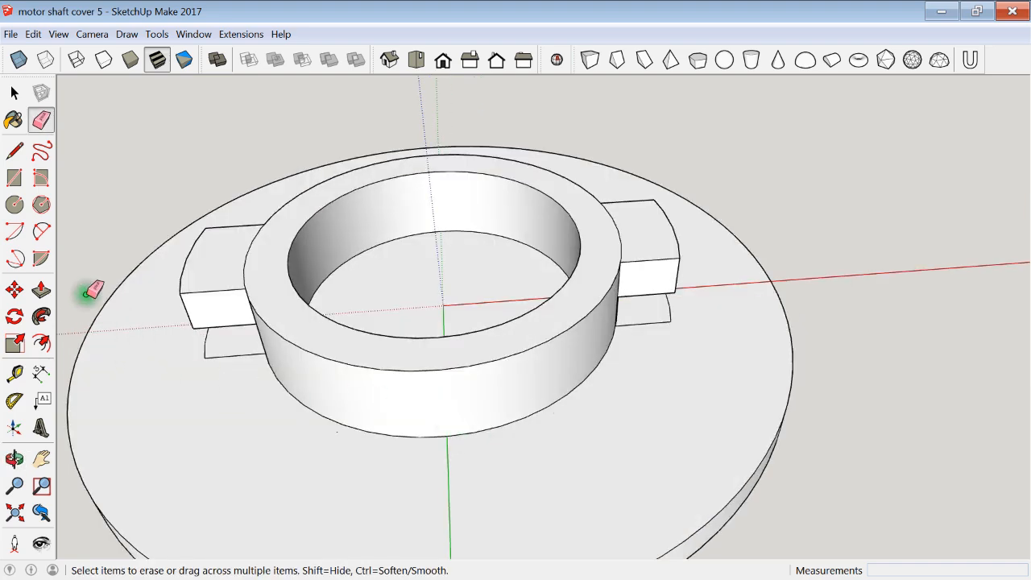
Push/Pull the circular face inside the ring 10 mm down into the hexagonal boss.
click(40, 291)
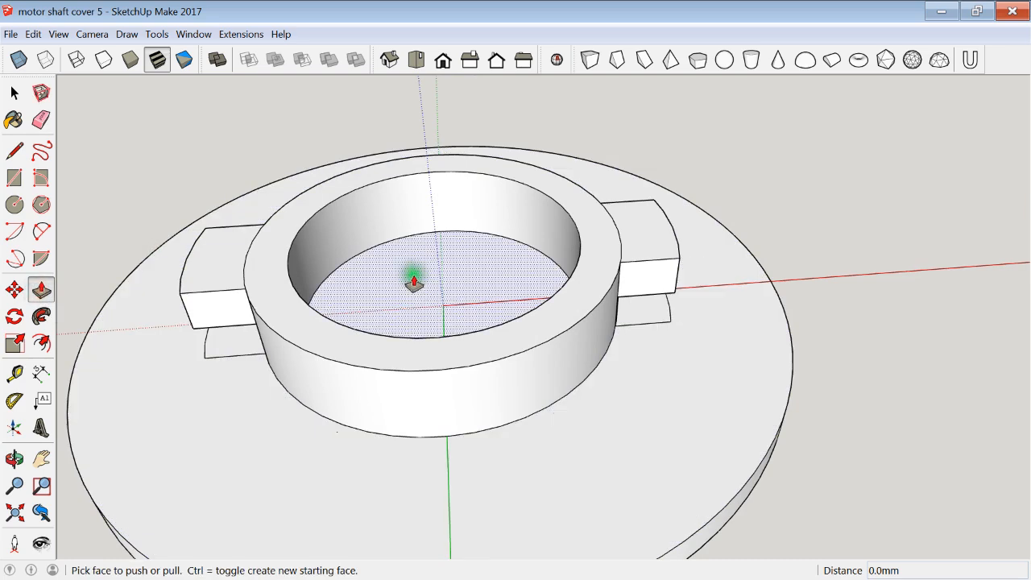
click(414, 281)
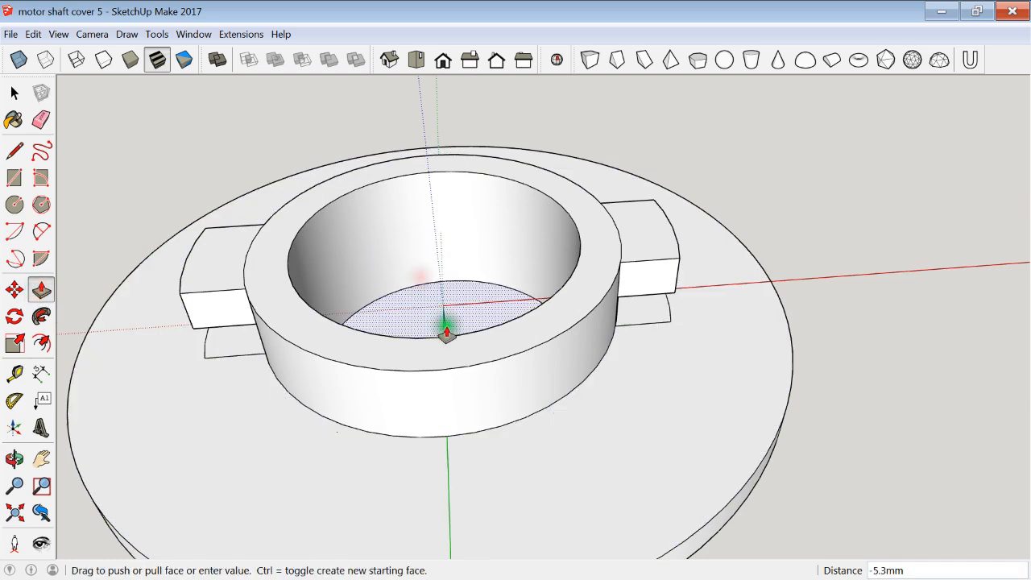
middle_drag(472, 426, 444, 175)
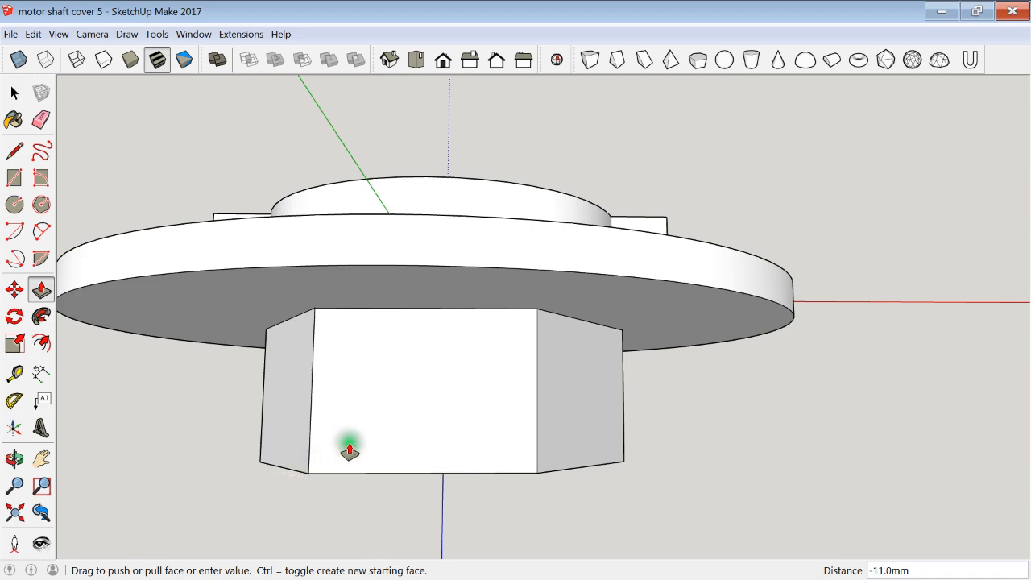
middle_drag(346, 449, 386, 421)
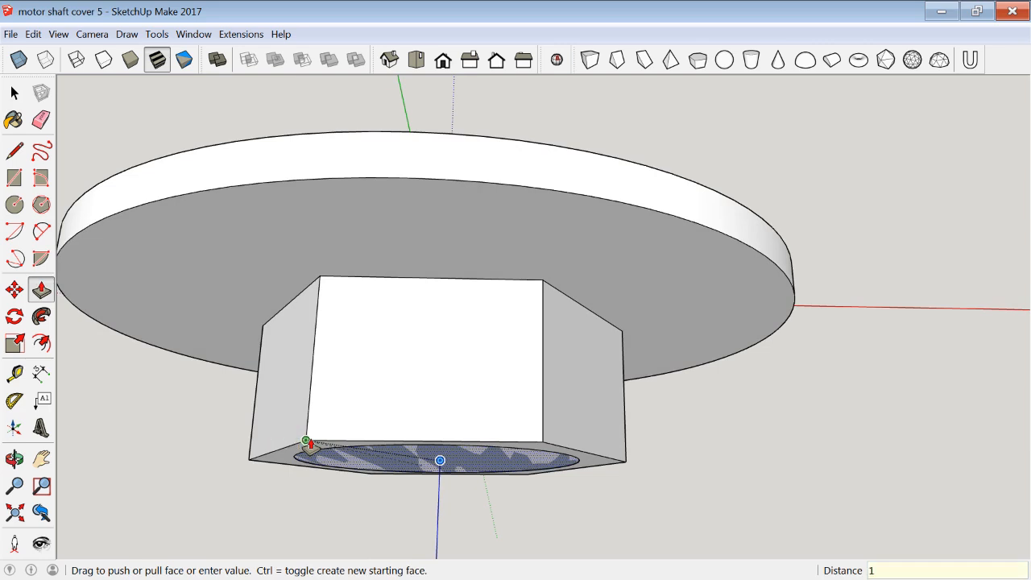
key(Return)
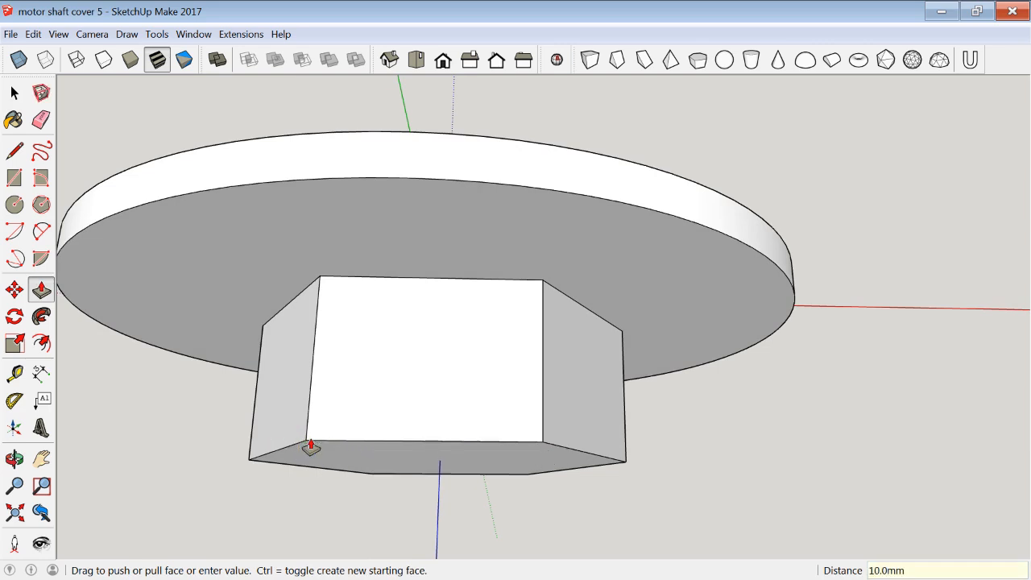
middle_drag(333, 395, 336, 455)
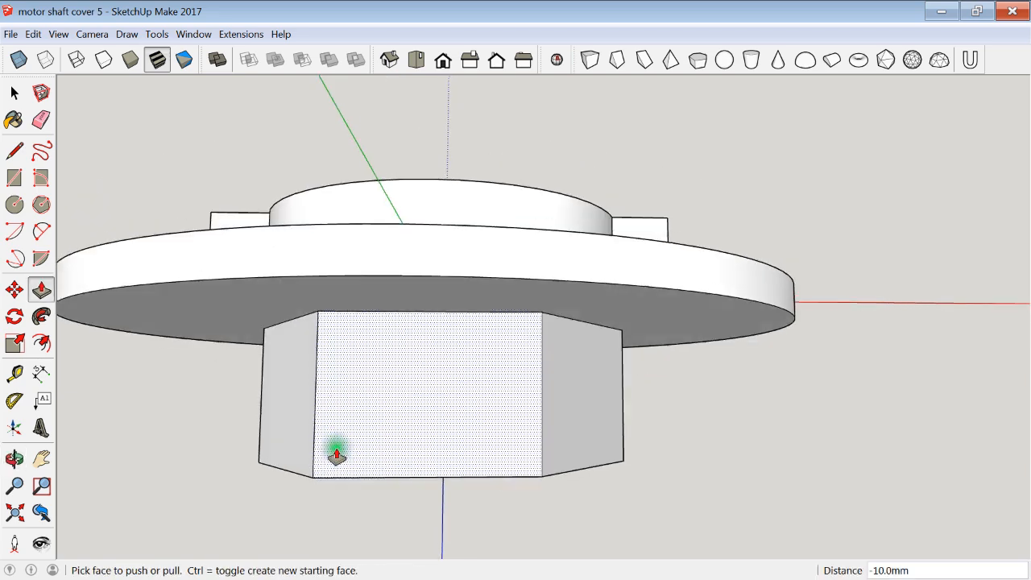
Examine the bore's depth inside the hexagonal boss in X-ray view, and return to opaque faces.
middle_drag(394, 488, 371, 460)
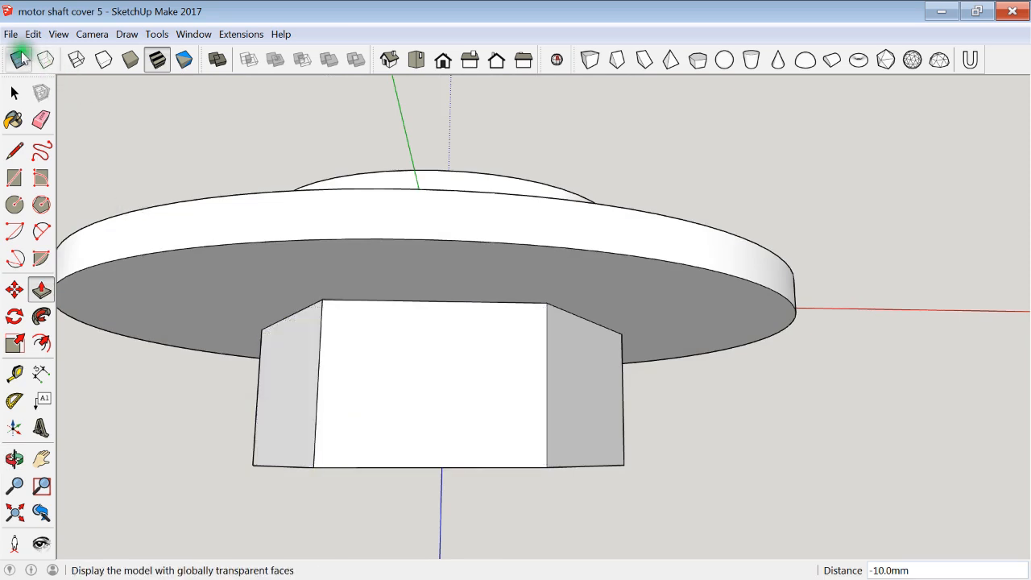
click(17, 58)
click(18, 58)
middle_drag(207, 276, 204, 306)
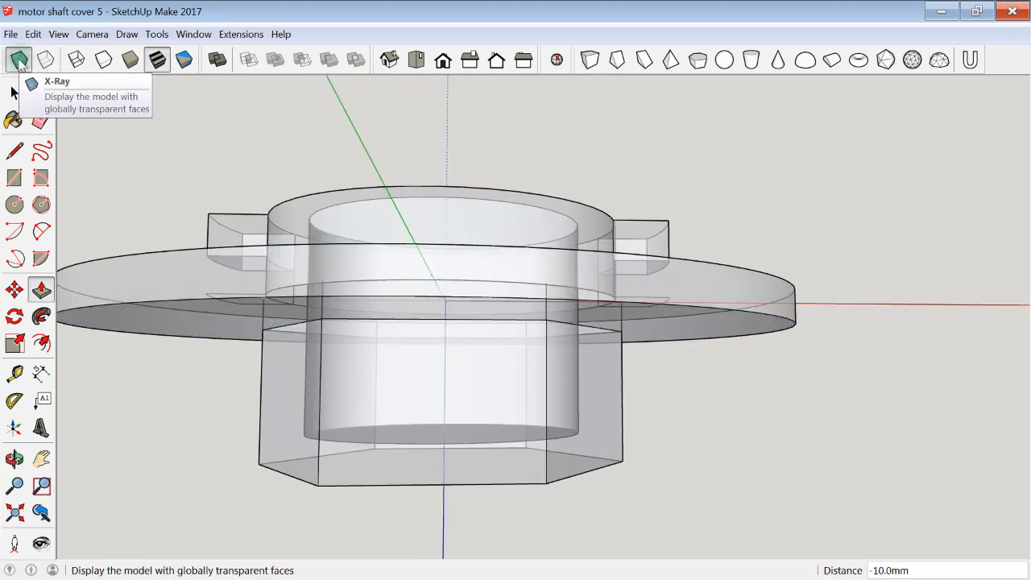
click(18, 58)
middle_drag(208, 253, 228, 354)
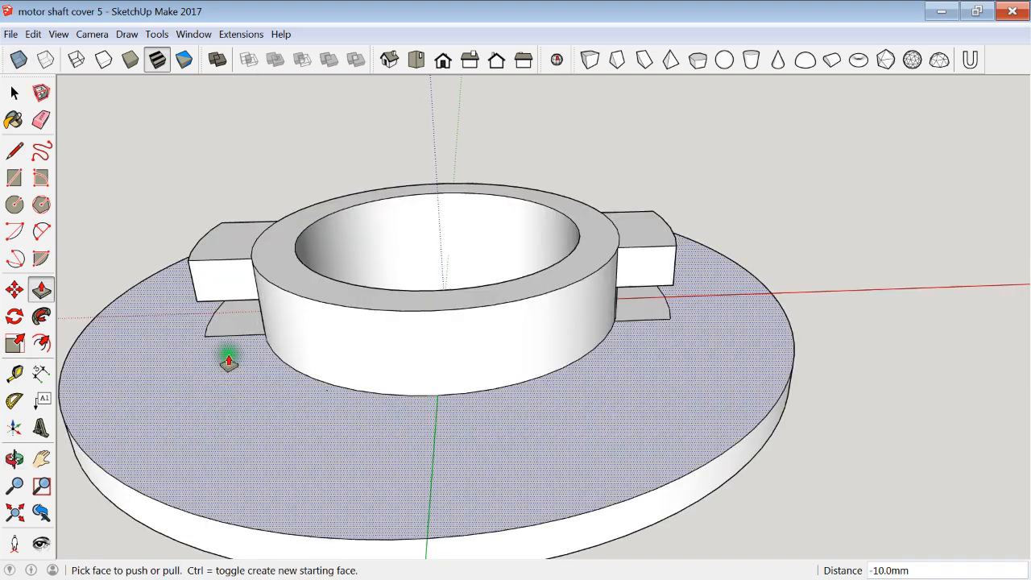
Run the CleanUp³ extension with its last settings to remove the leftover tab outlines on the disc.
click(242, 35)
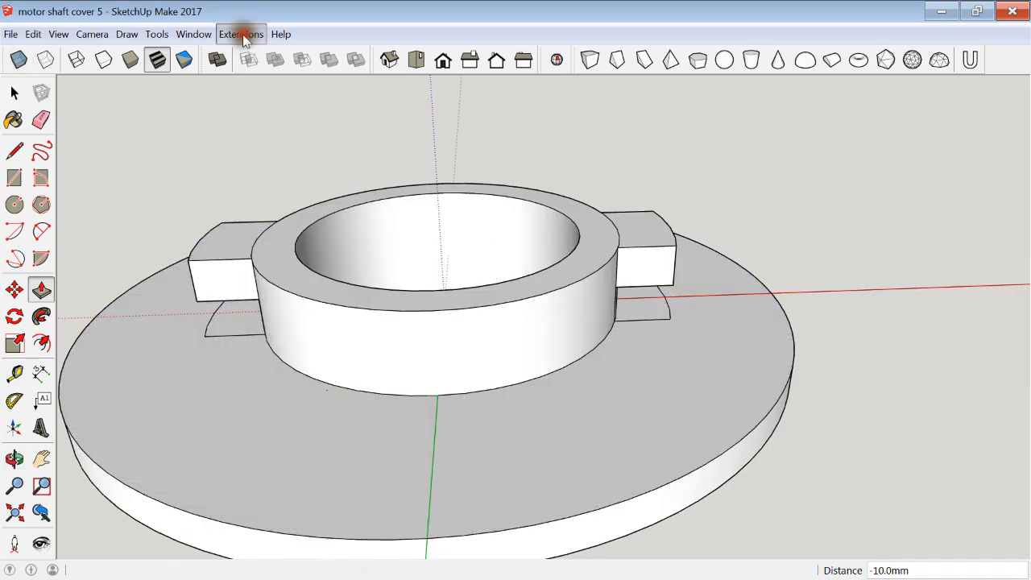
click(195, 70)
click(298, 85)
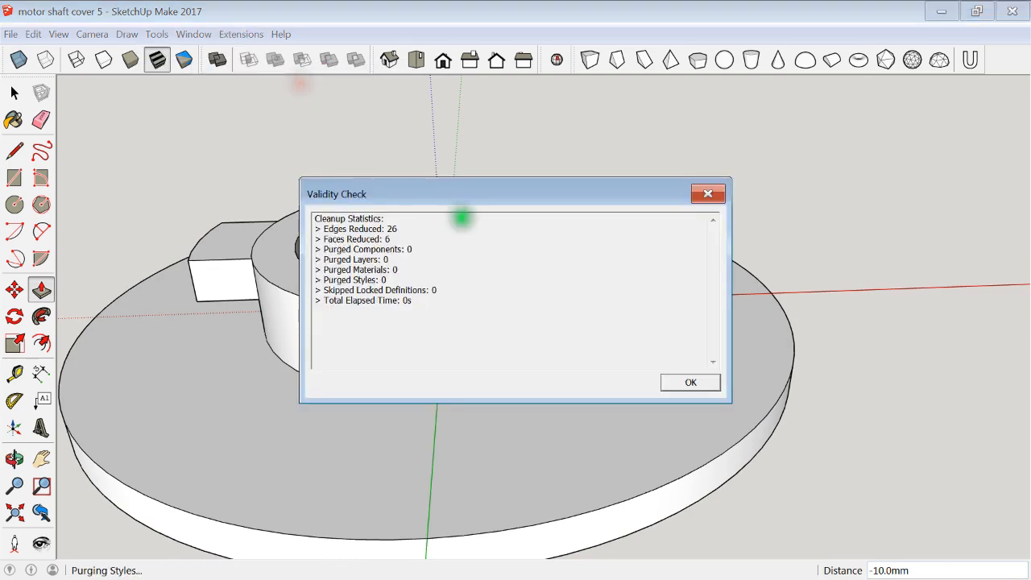
click(696, 383)
click(697, 380)
middle_drag(538, 385, 512, 308)
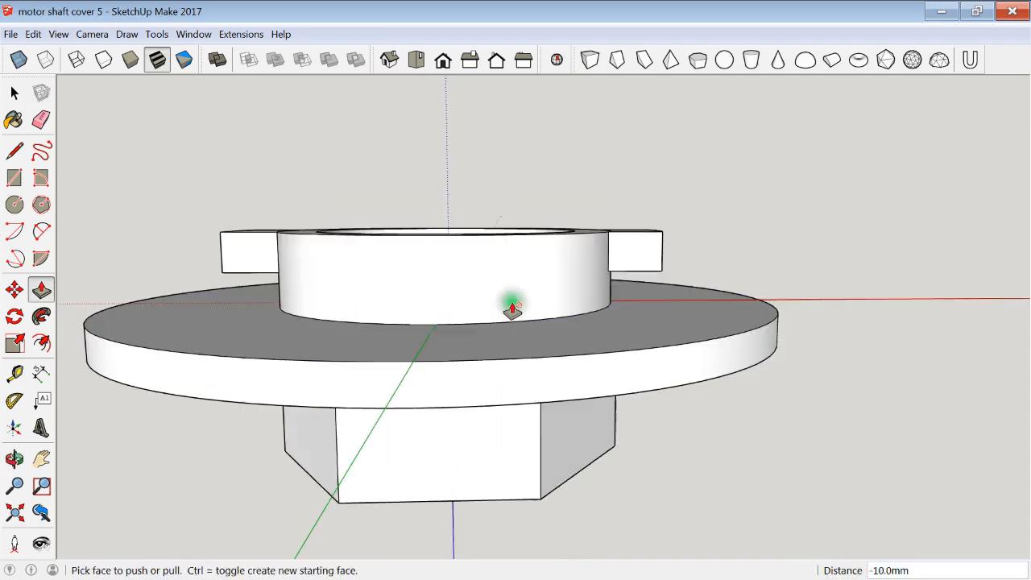
Check the model with Solid Inspector² and examine the flagged internal faces between tabs and ring in X-ray view.
click(556, 61)
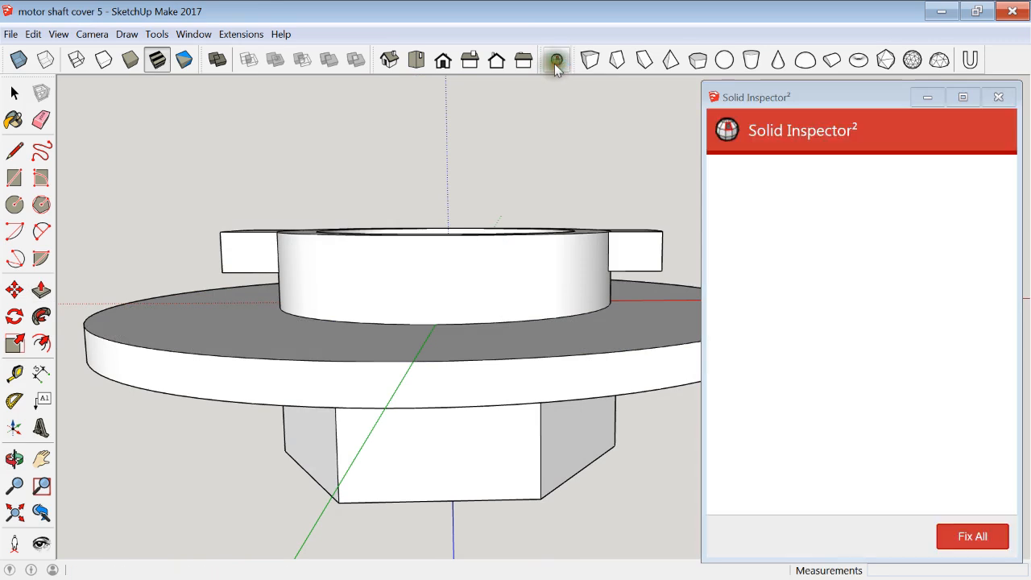
click(837, 197)
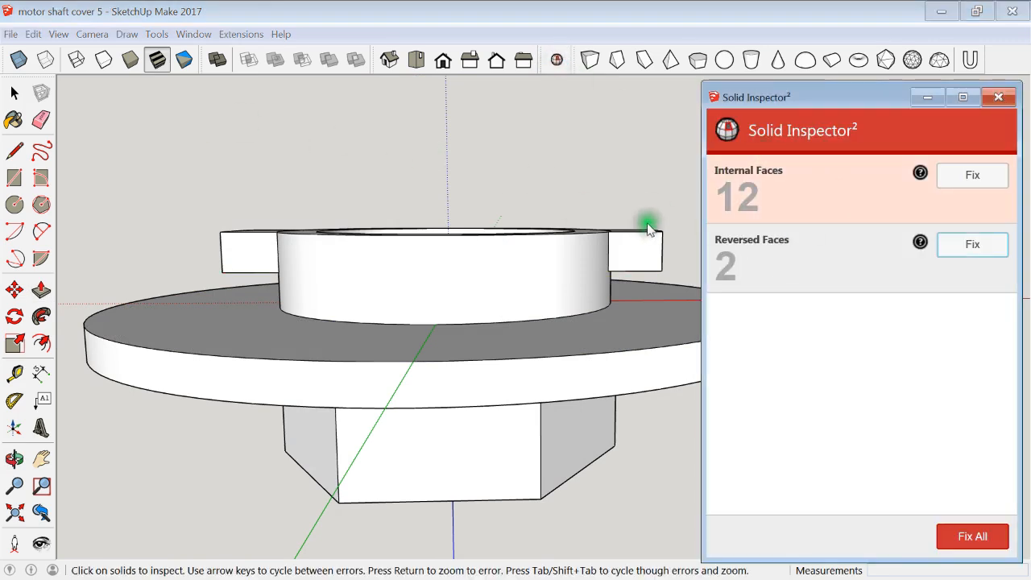
click(19, 61)
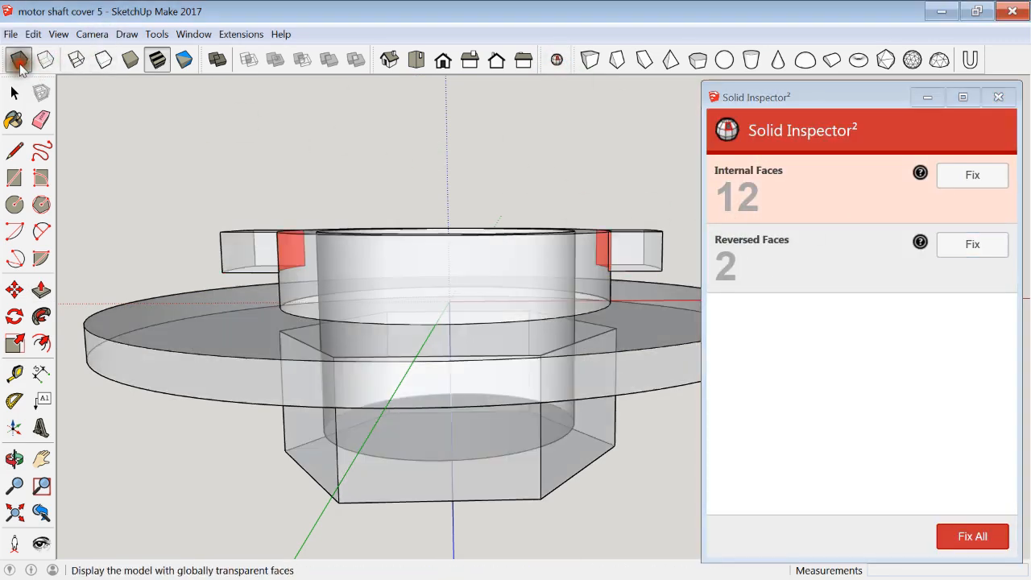
middle_drag(426, 260, 435, 364)
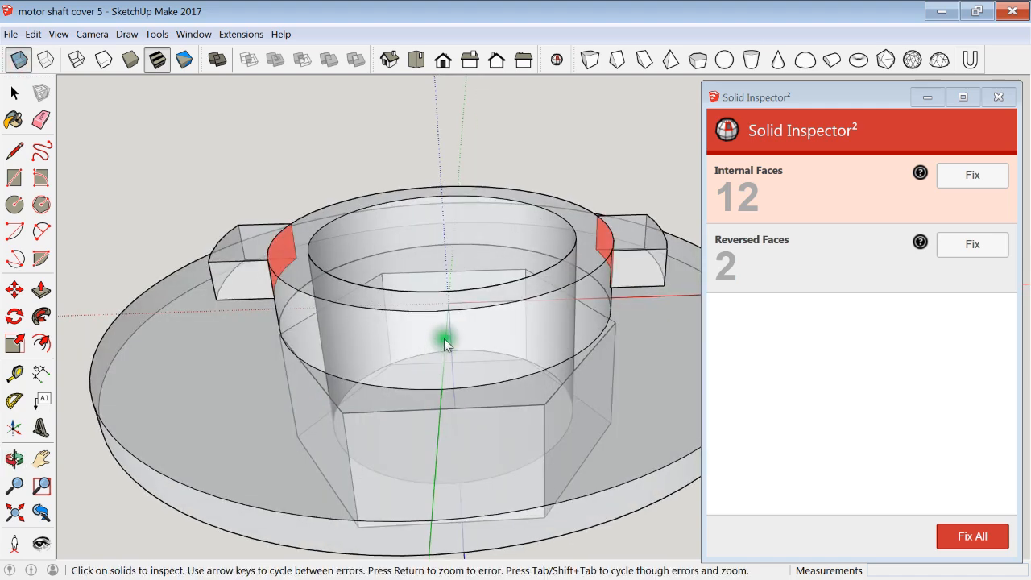
middle_drag(346, 288, 366, 248)
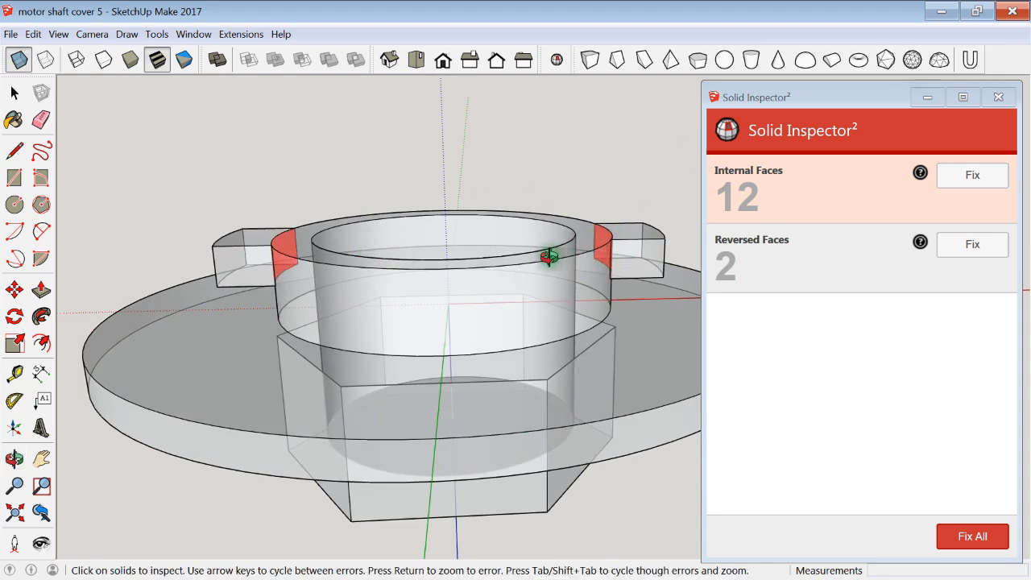
middle_drag(547, 258, 553, 306)
Fix the internal and reversed faces, close Solid Inspector², and turn X-ray view off.
click(966, 176)
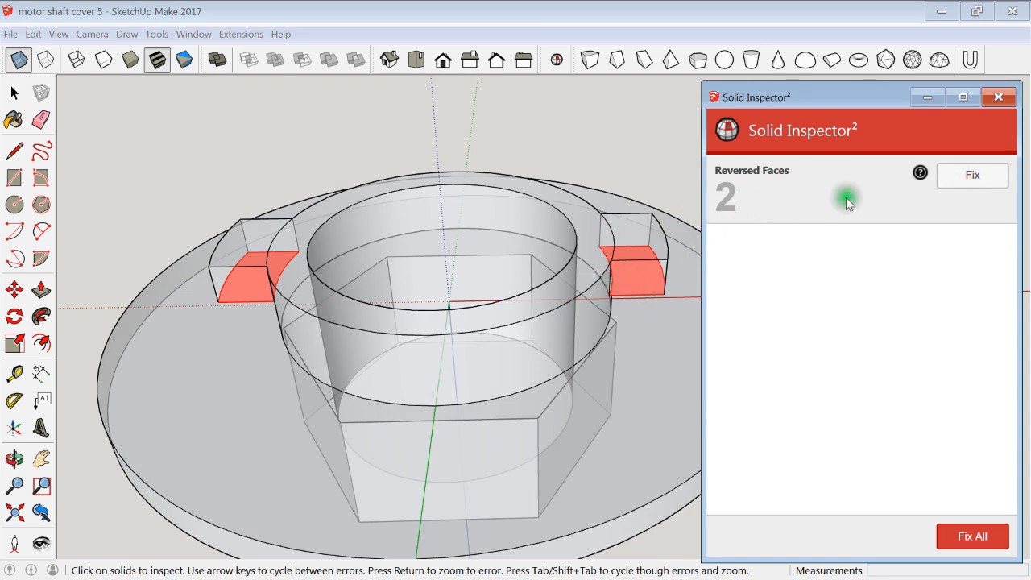
click(969, 178)
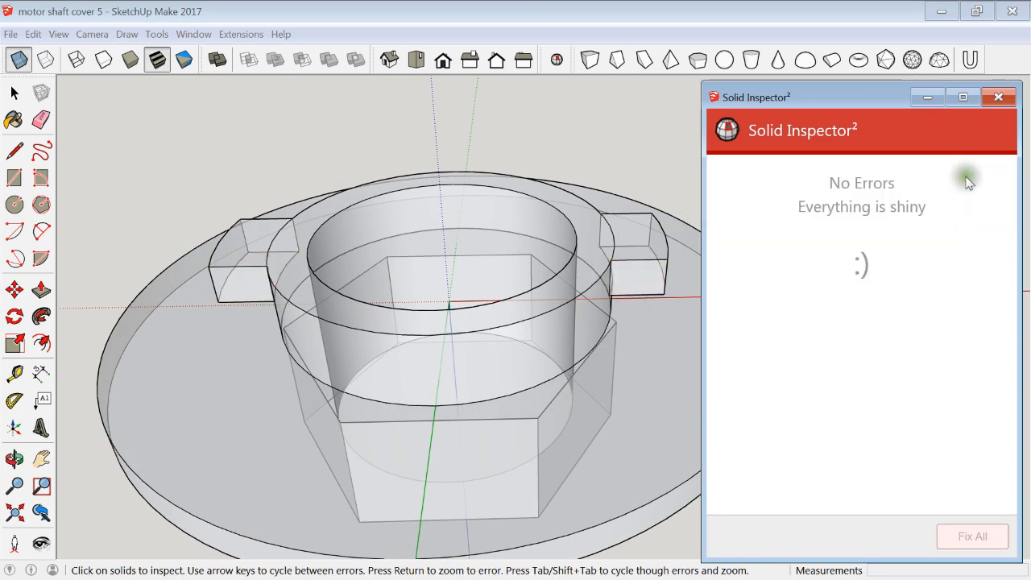
click(998, 97)
click(18, 59)
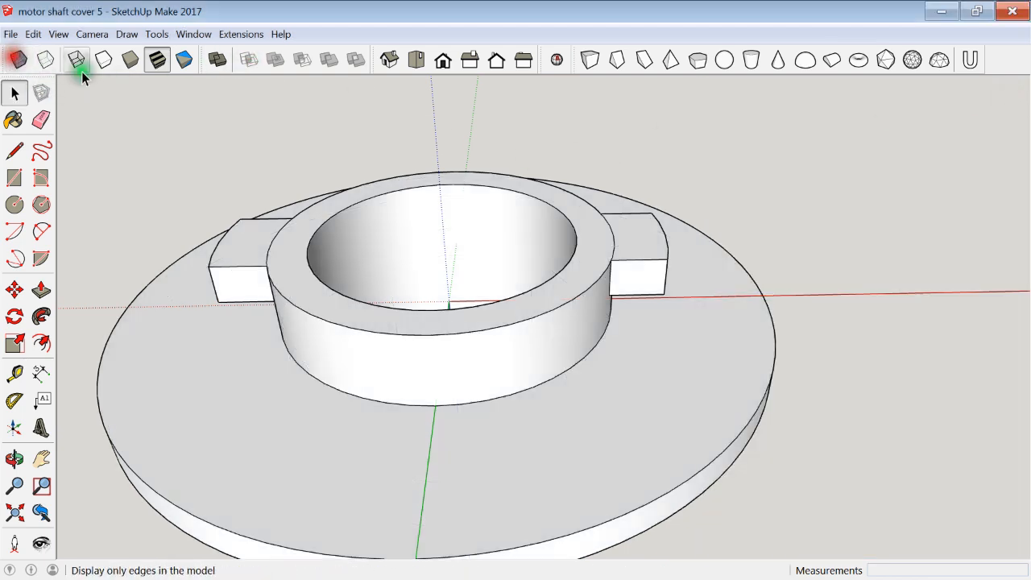
Run CleanUp³ again with its last settings to merge the tops of the tabs with the ring's rim.
middle_drag(405, 314, 444, 133)
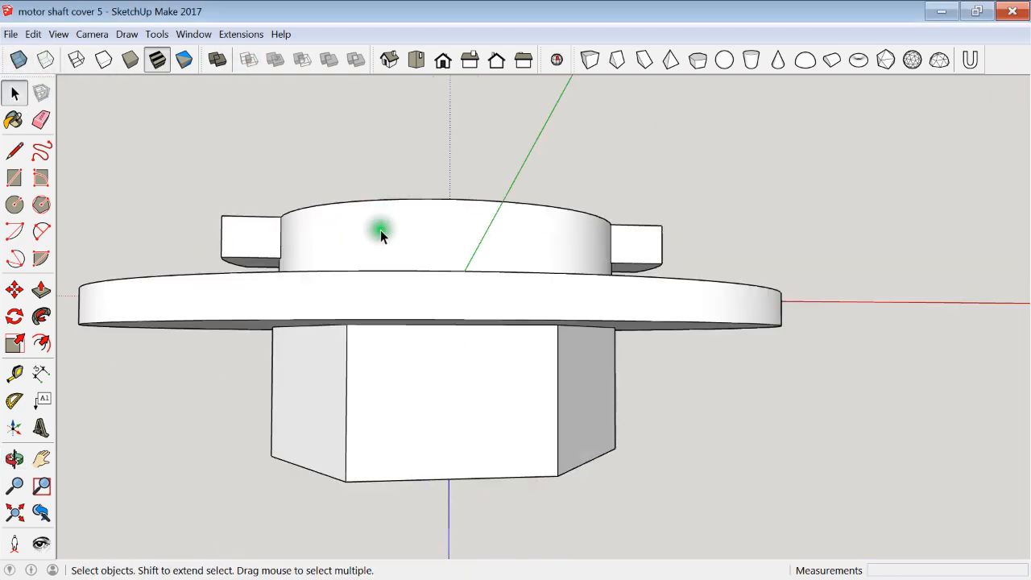
middle_drag(379, 218, 287, 258)
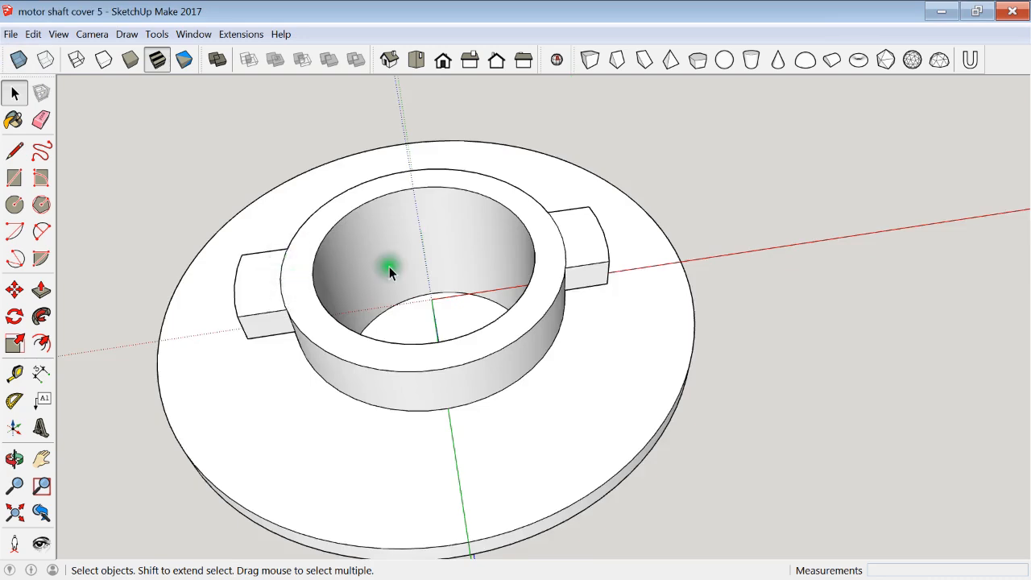
click(239, 37)
mouse_move(201, 67)
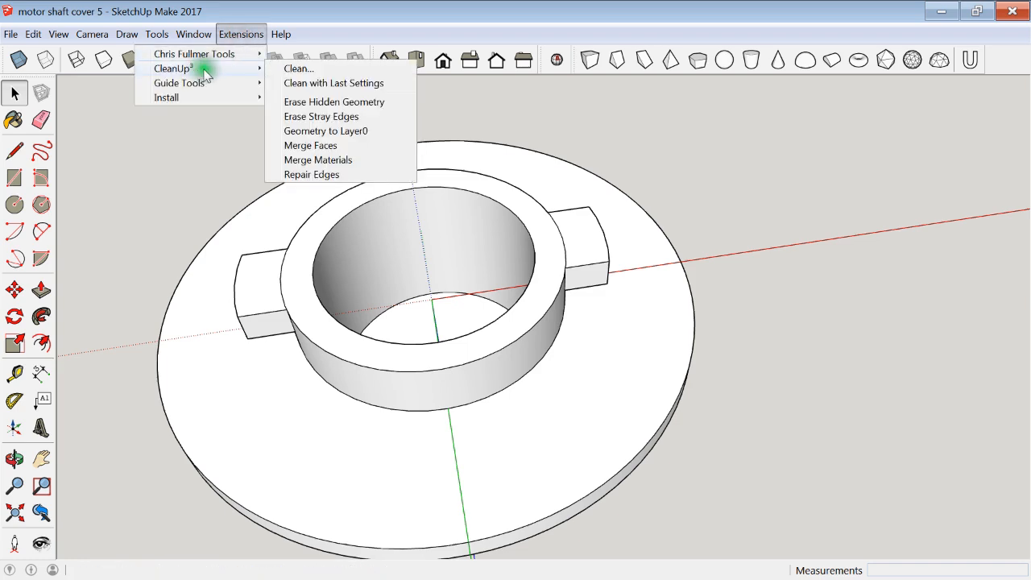
click(321, 83)
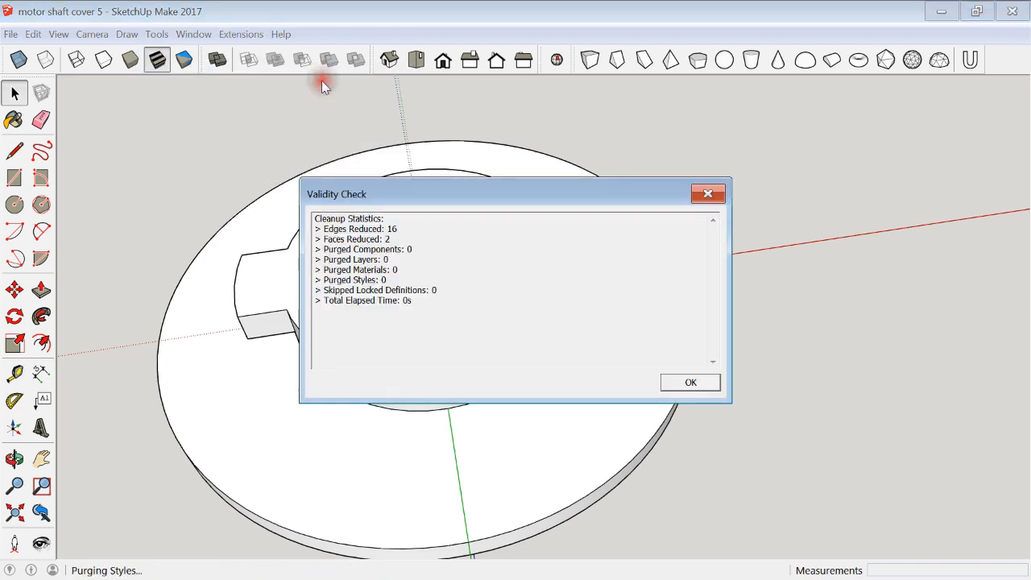
click(690, 382)
click(682, 378)
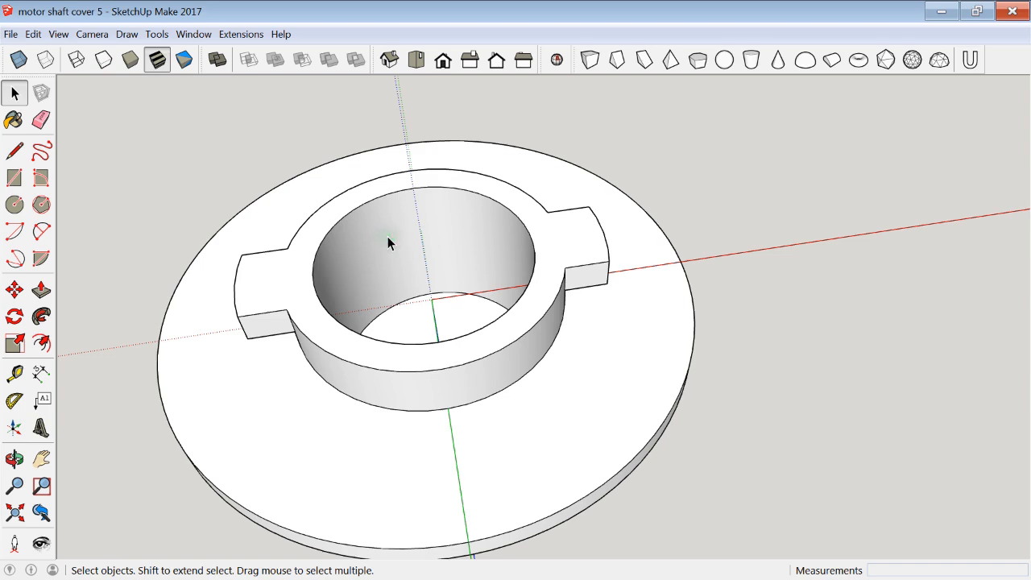
middle_drag(383, 300, 377, 239)
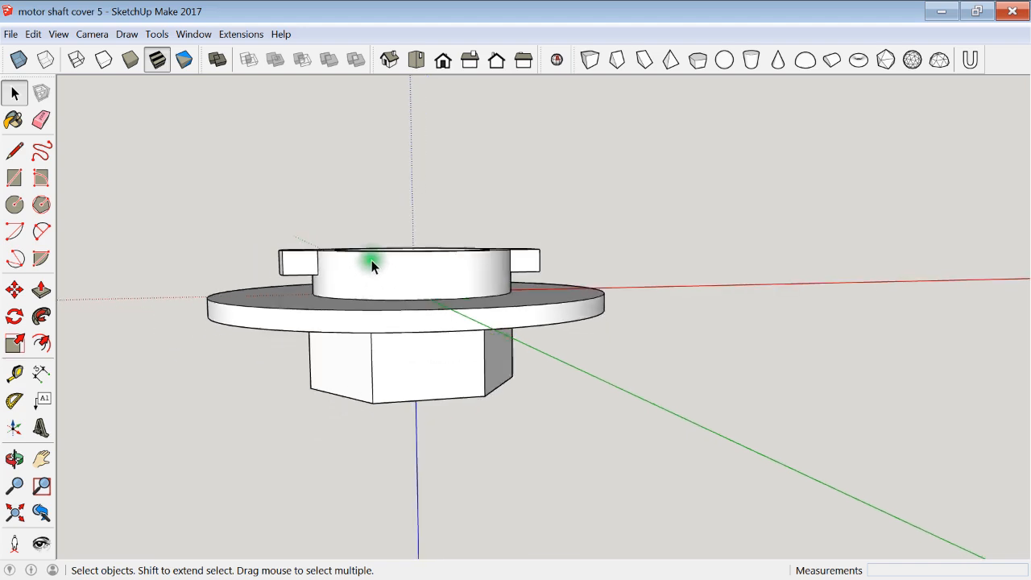
middle_drag(362, 300, 409, 310)
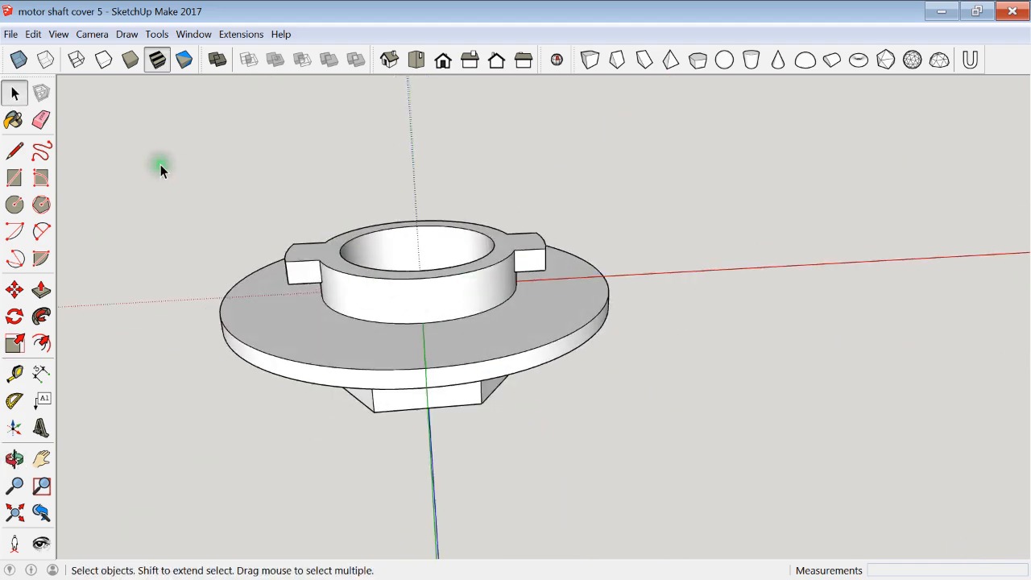